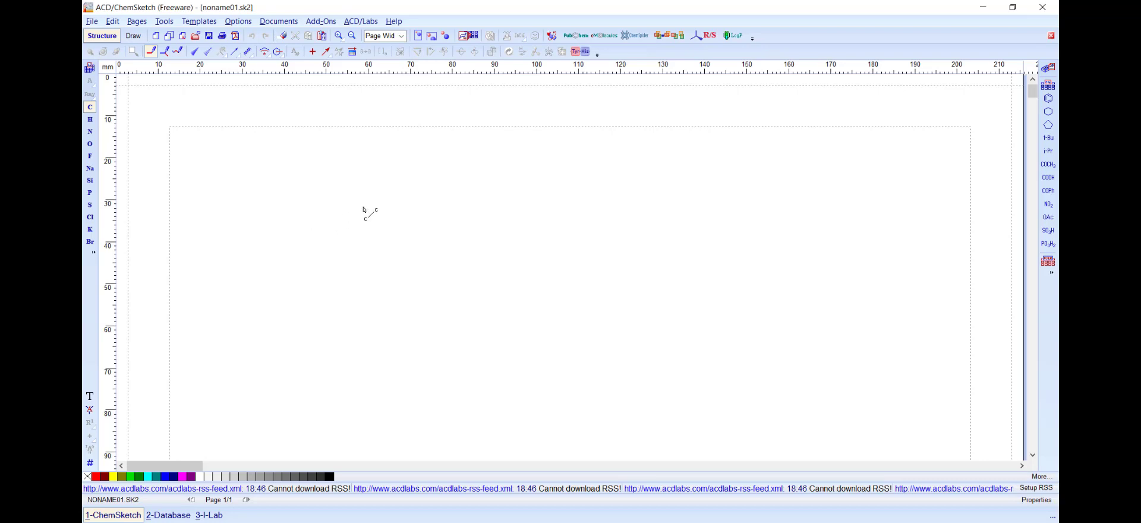
# Draw a closed six-membered carbon ring in the upper part of the page and replace its upper-right atom with oxygen
pyautogui.click(365, 208)
pyautogui.moveTo(369, 211)
pyautogui.mouseDown()
pyautogui.moveTo(423, 208)
pyautogui.moveTo(447, 241)
pyautogui.moveTo(415, 280)
pyautogui.moveTo(420, 270)
pyautogui.moveTo(370, 279)
pyautogui.moveTo(319, 254)
pyautogui.moveTo(364, 207)
pyautogui.mouseUp()
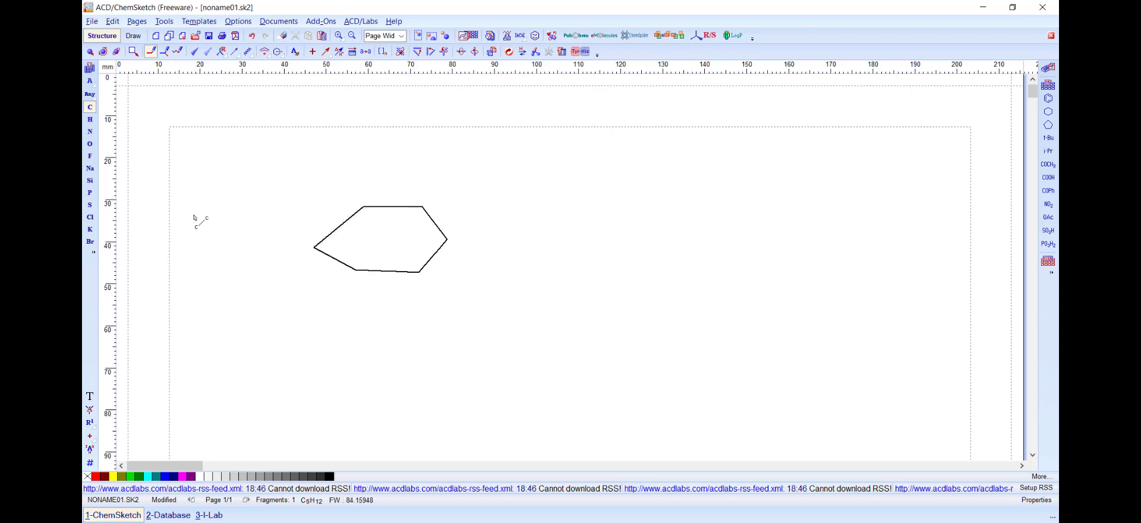
pyautogui.click(90, 143)
pyautogui.click(422, 207)
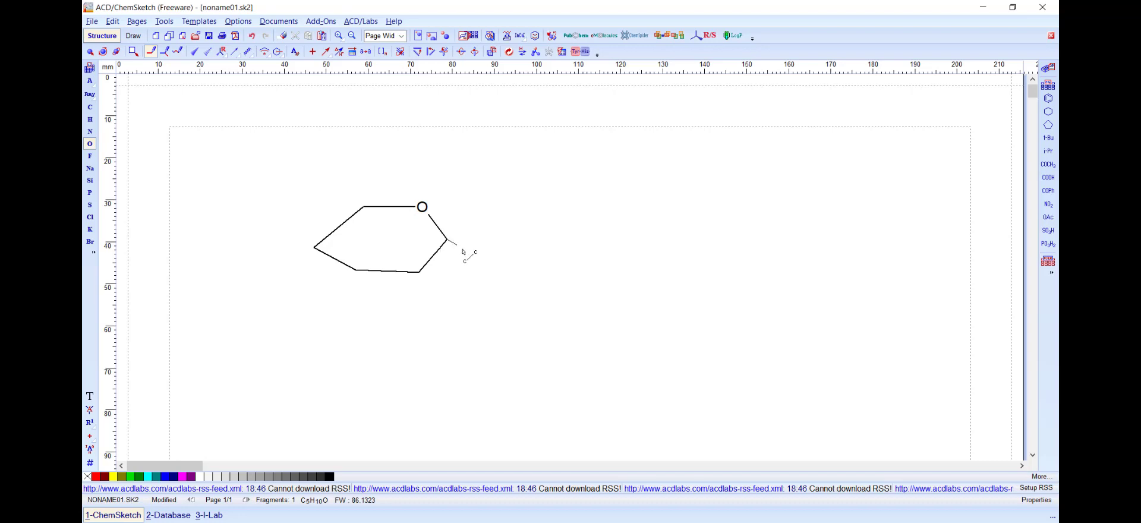
# Attach hydroxyl groups to the four ring carbons below the top edge and a CH2OH group to the upper-left ring carbon
pyautogui.moveTo(447, 239)
pyautogui.mouseDown()
pyautogui.moveTo(463, 252)
pyautogui.moveTo(434, 297)
pyautogui.mouseUp()
pyautogui.moveTo(355, 270)
pyautogui.mouseDown()
pyautogui.moveTo(372, 241)
pyautogui.moveTo(309, 264)
pyautogui.mouseUp()
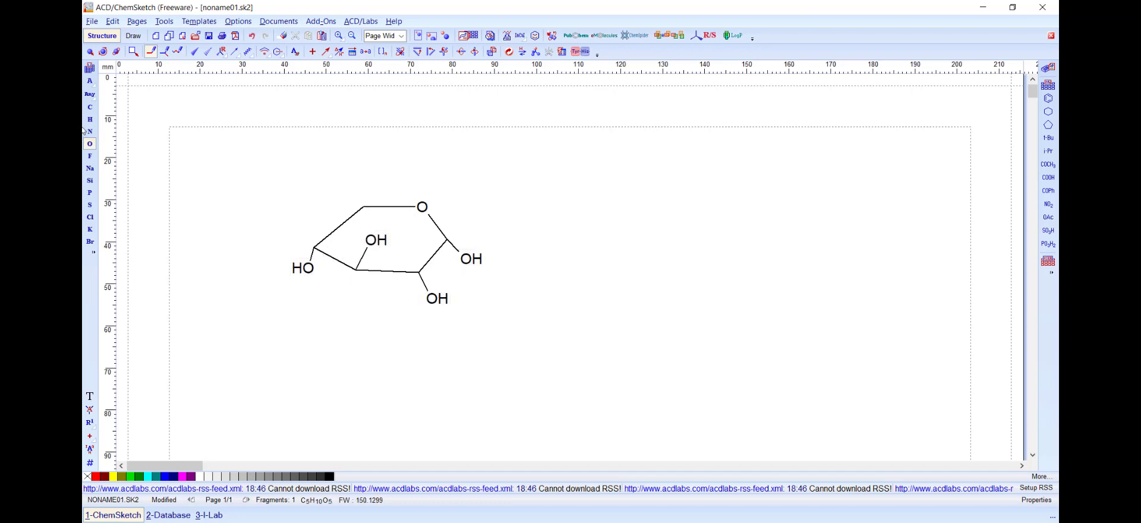
pyautogui.click(90, 107)
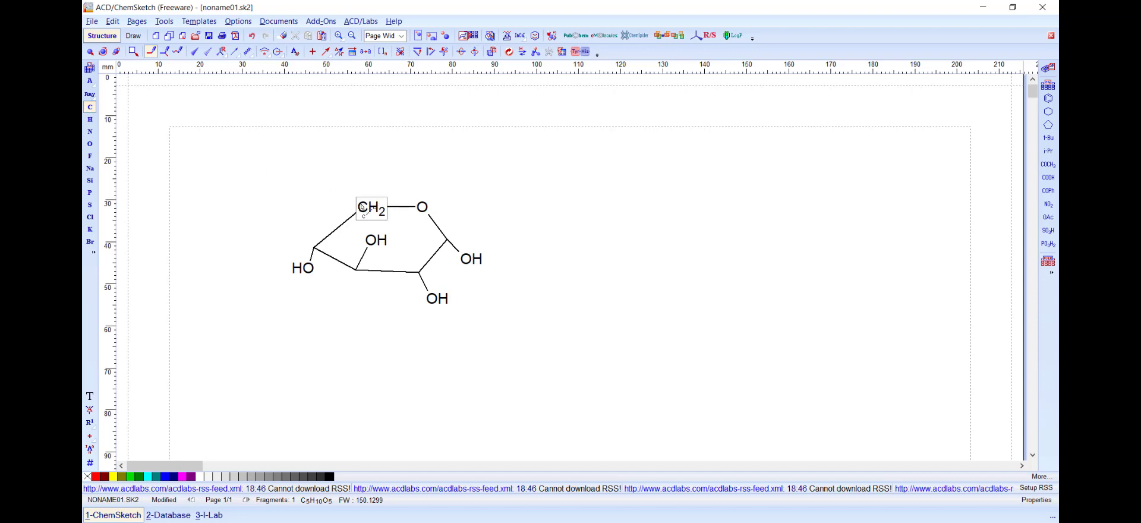
pyautogui.moveTo(362, 207); pyautogui.dragTo(355, 181)
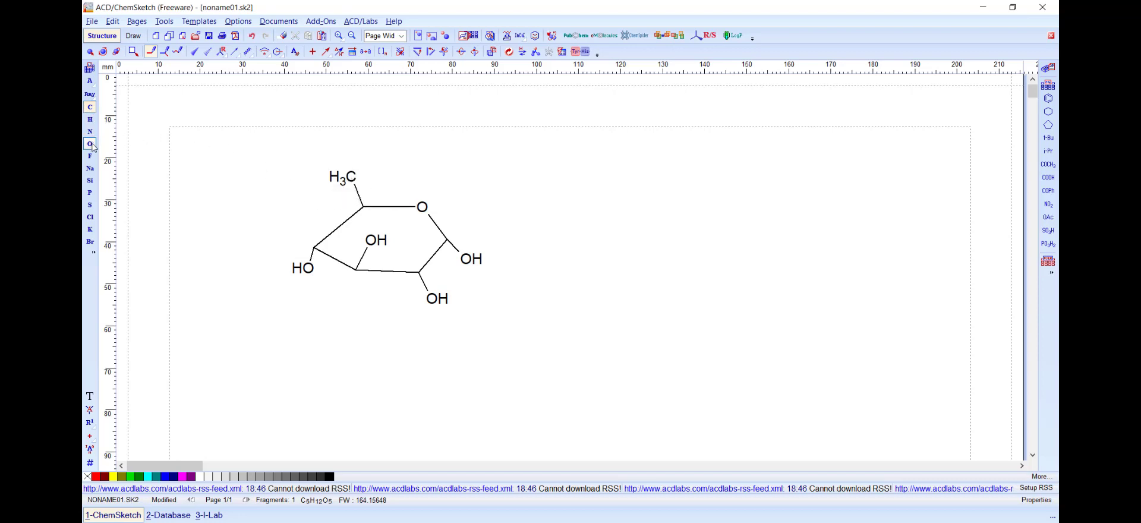
pyautogui.click(90, 143)
pyautogui.click(375, 171)
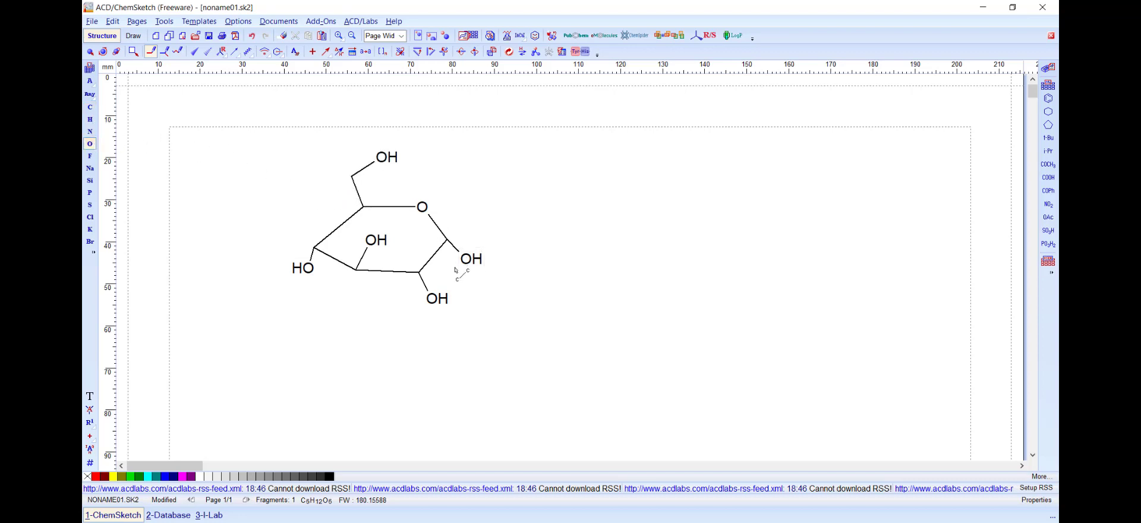
# Select the hand-drawn sugar molecule and tidy its geometry with Clean Structure
pyautogui.click(90, 51)
pyautogui.click(195, 51)
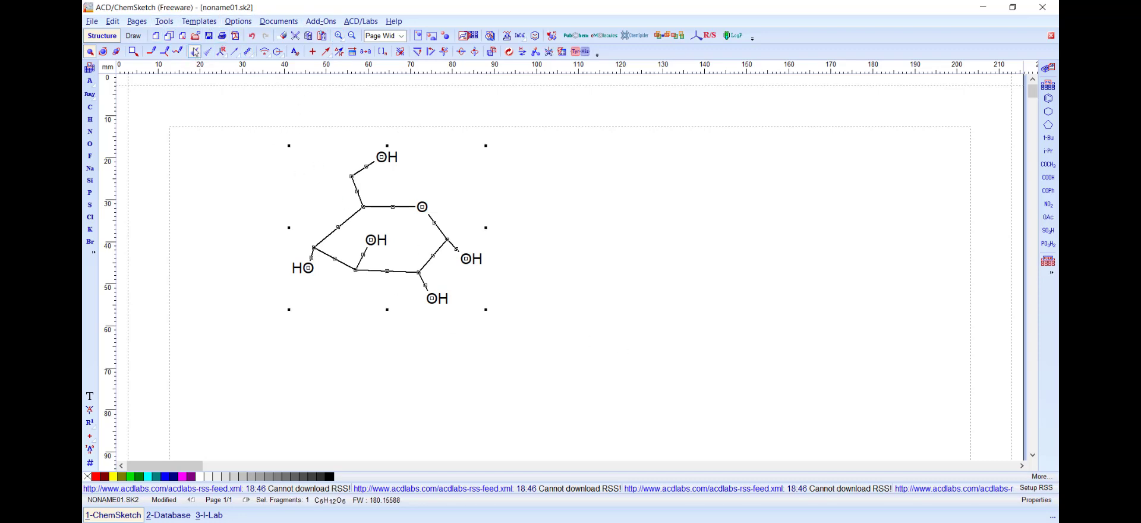
pyautogui.click(200, 22)
pyautogui.moveTo(166, 22)
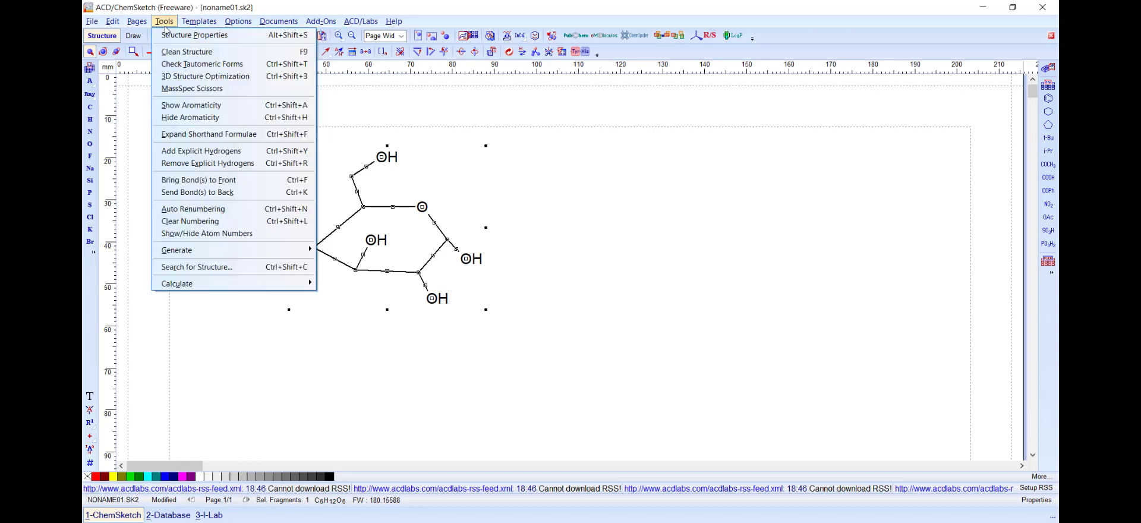
pyautogui.click(187, 52)
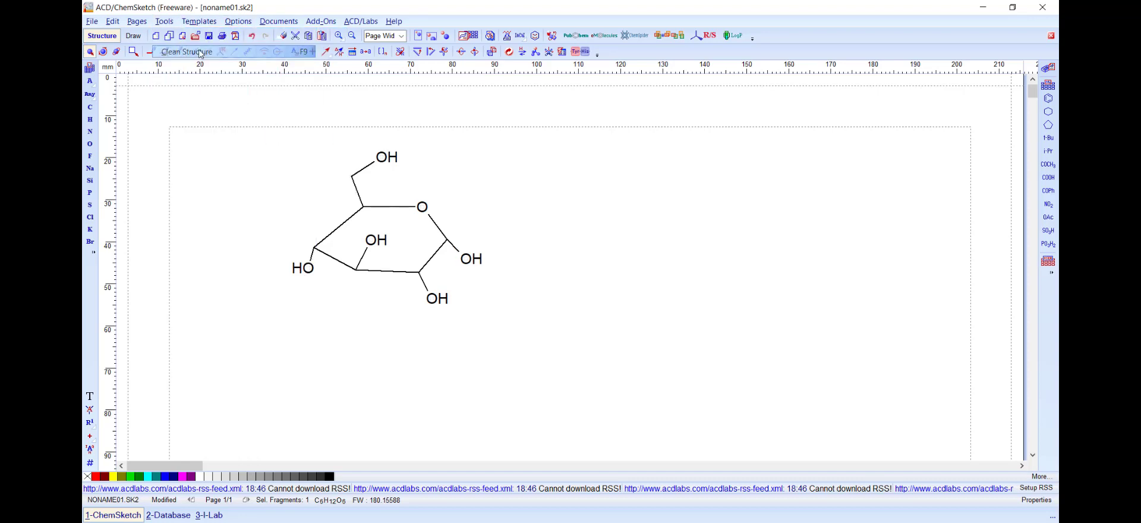
pyautogui.click(533, 368)
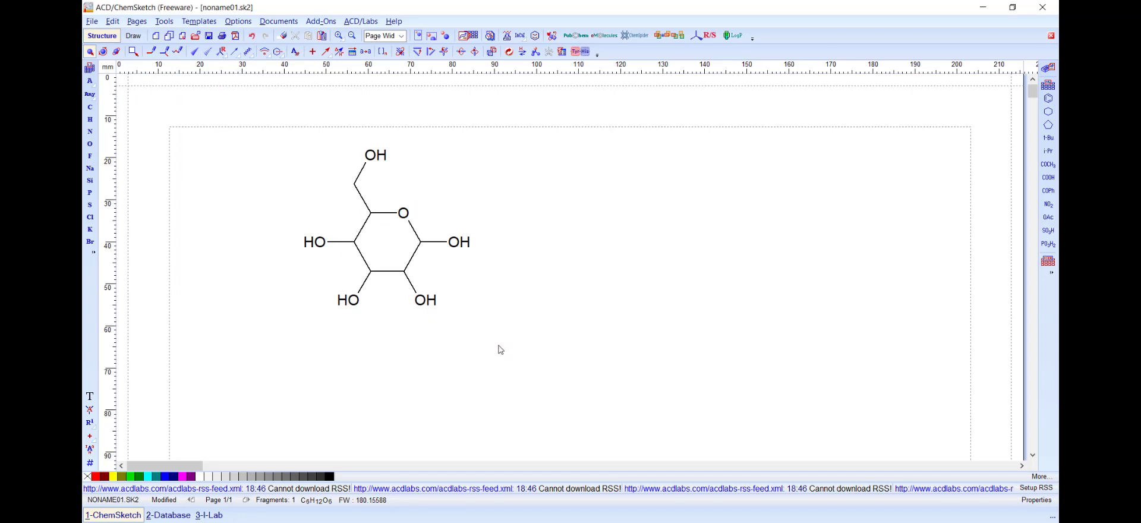
# Copy the entire cleaned structure to ACD/3D Viewer and rotate the resulting 3D model
pyautogui.hotkey('ctrl', 'a')
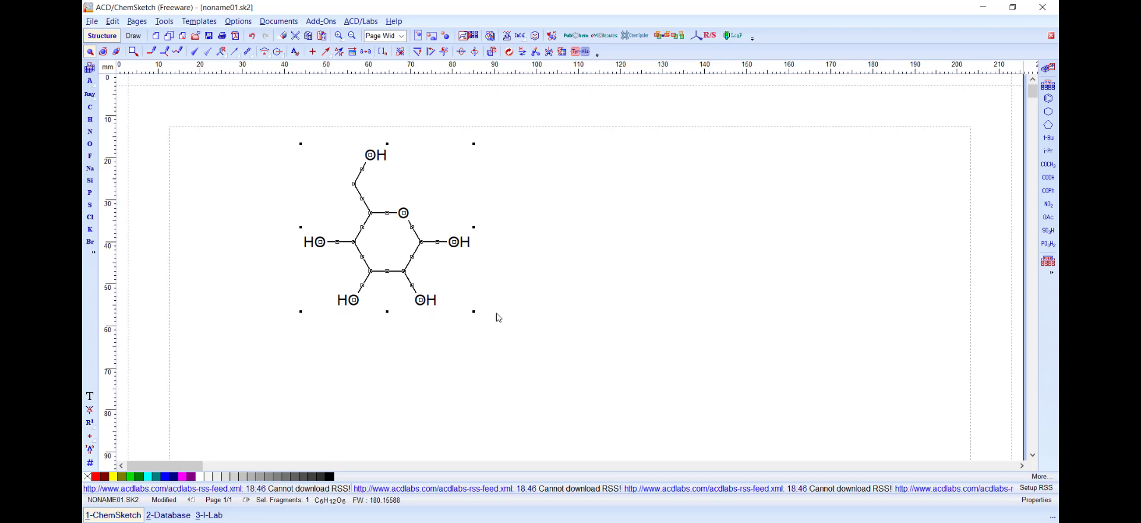
pyautogui.click(359, 22)
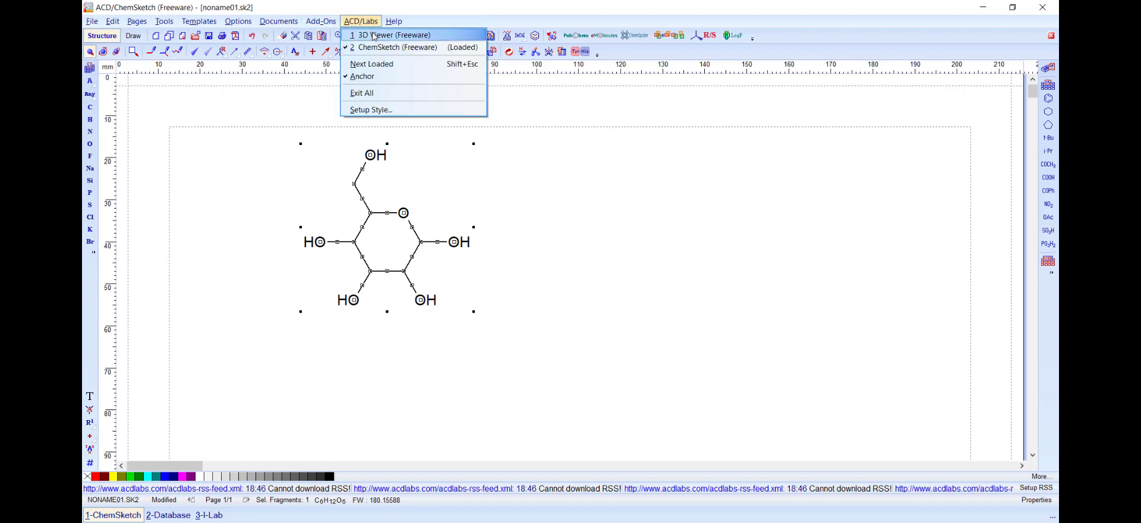
pyautogui.click(374, 35)
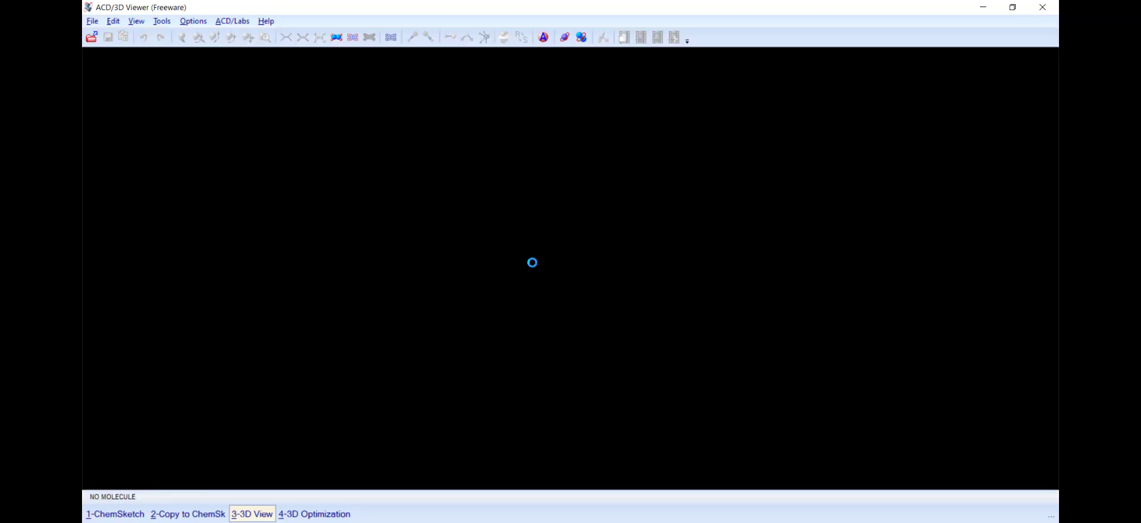
pyautogui.click(126, 512)
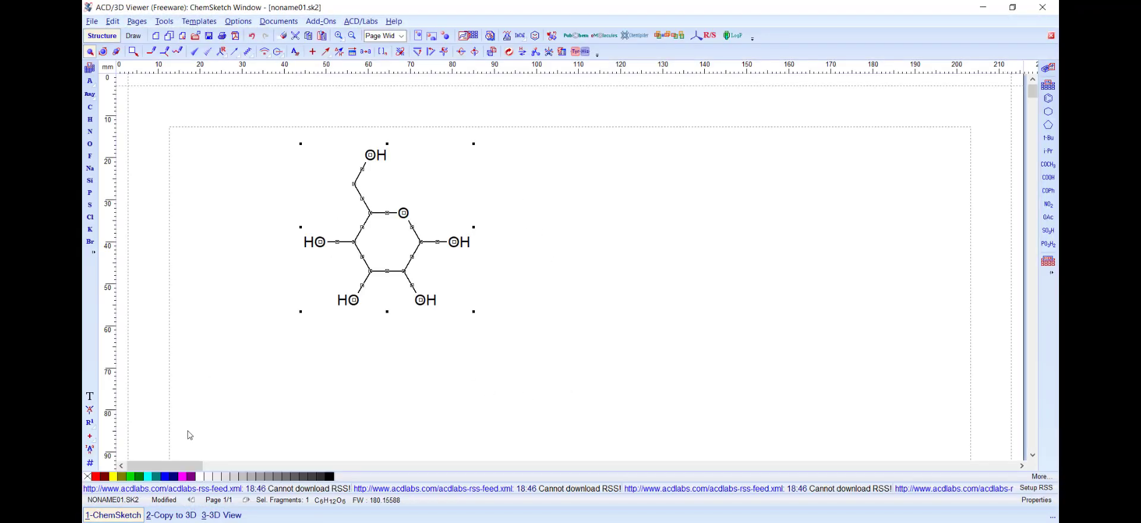
pyautogui.click(172, 515)
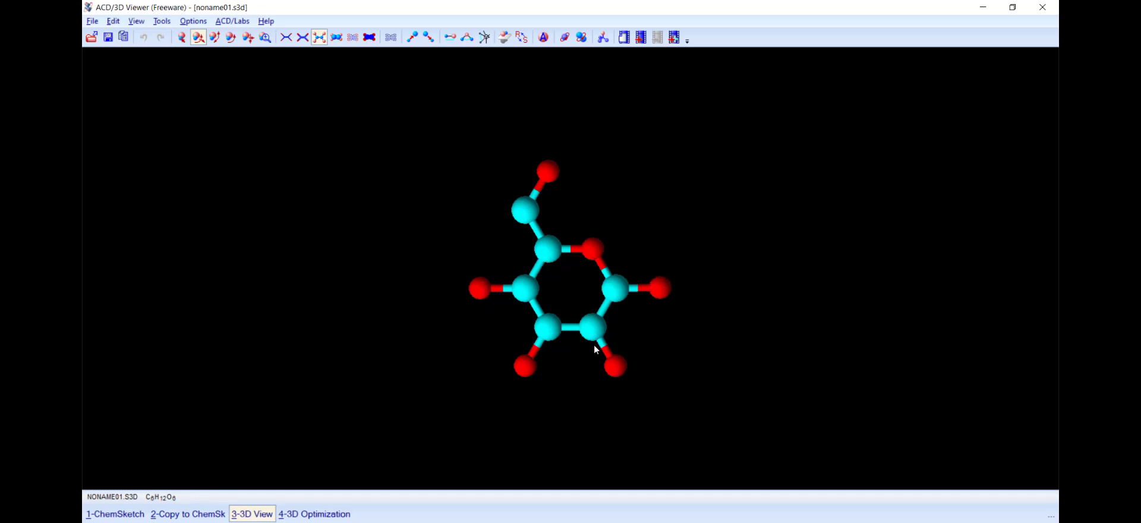
pyautogui.moveTo(575, 309); pyautogui.dragTo(646, 164)
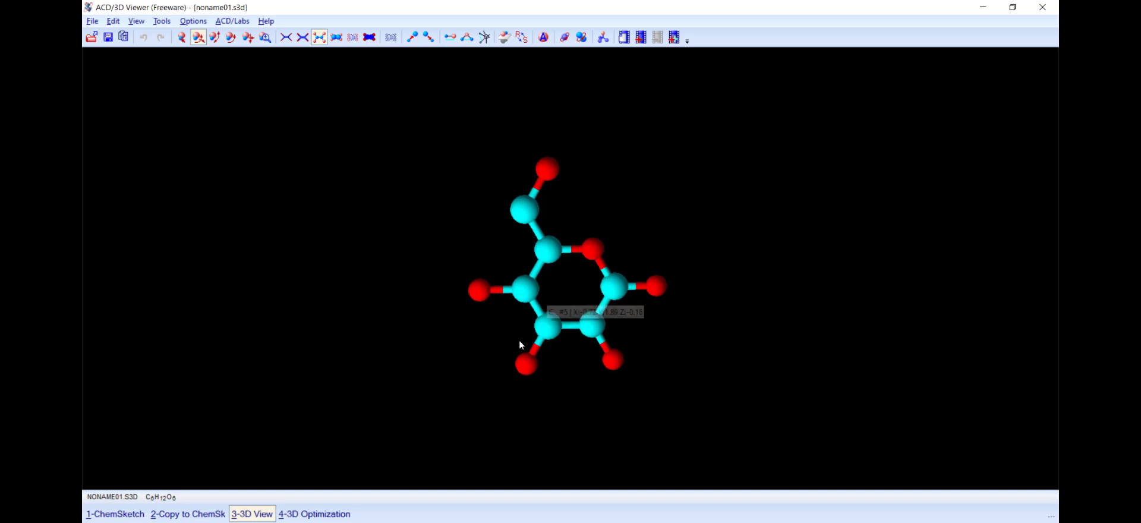
# Return to the ChemSketch drawing and delete the whole molecule from the page
pyautogui.click(115, 514)
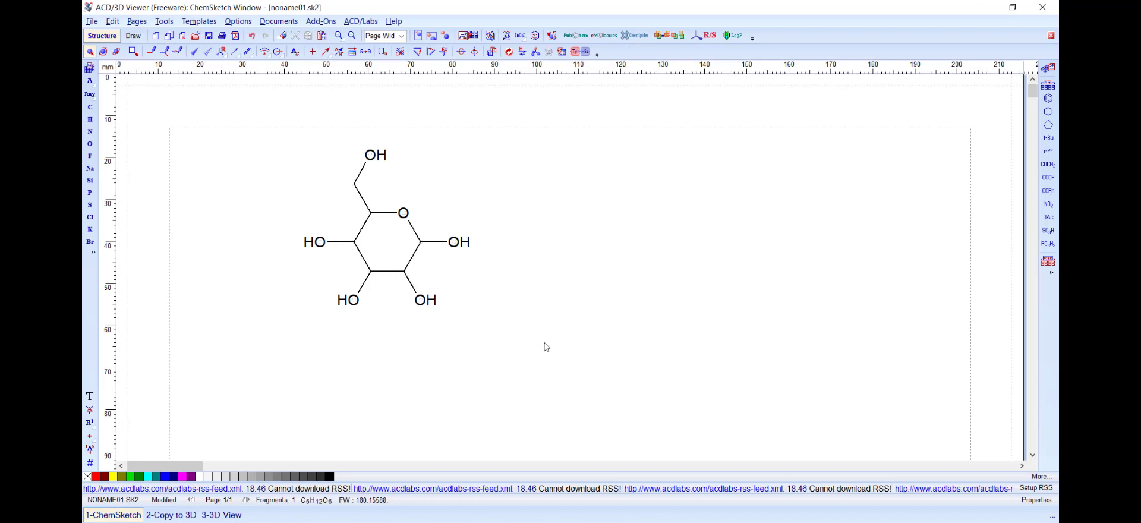
pyautogui.hotkey('ctrl', 'a')
pyautogui.press('Delete')
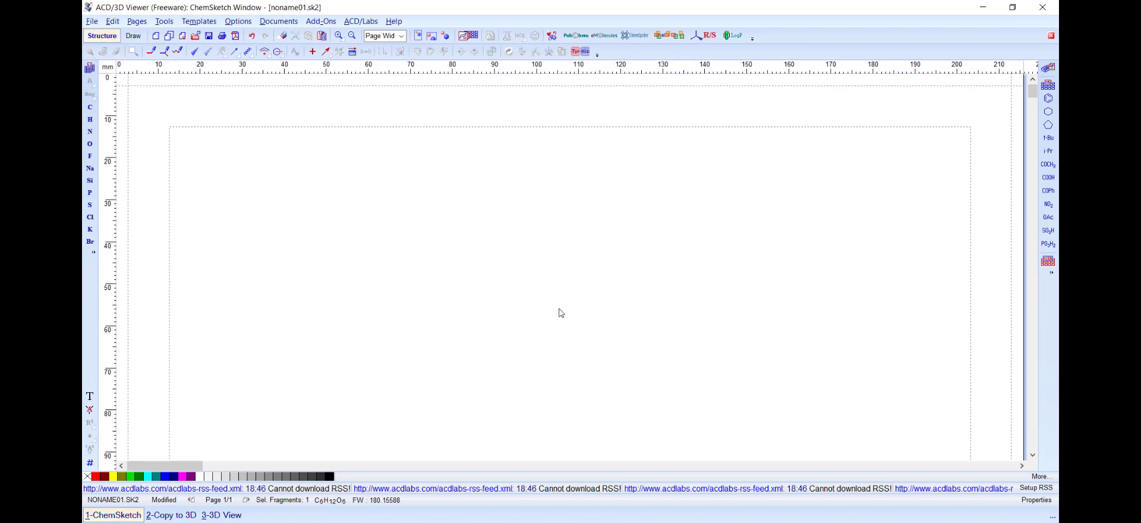
# Open the Template Window and look through its list of template categories down to the sugars
pyautogui.click(198, 23)
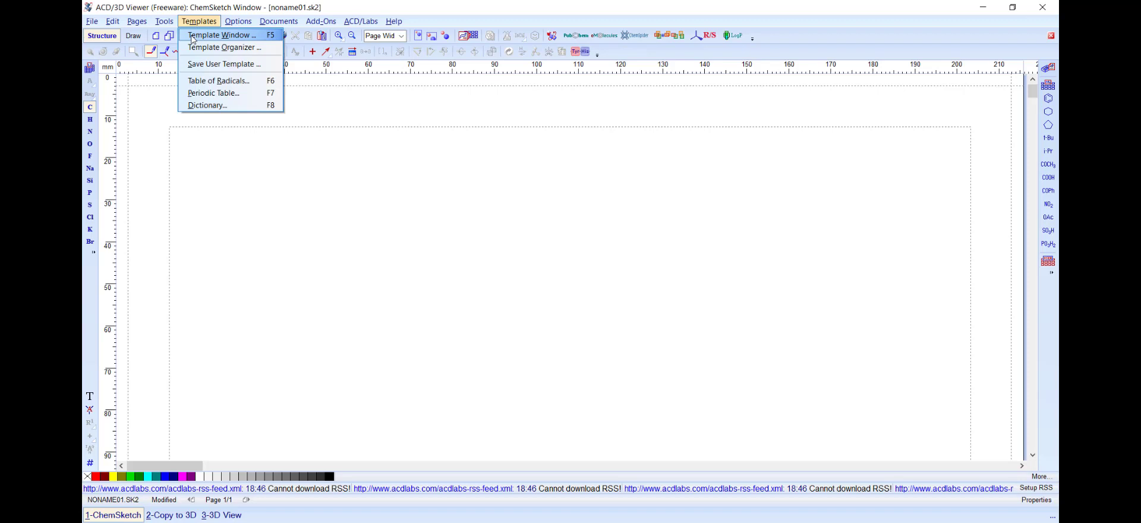
pyautogui.click(193, 37)
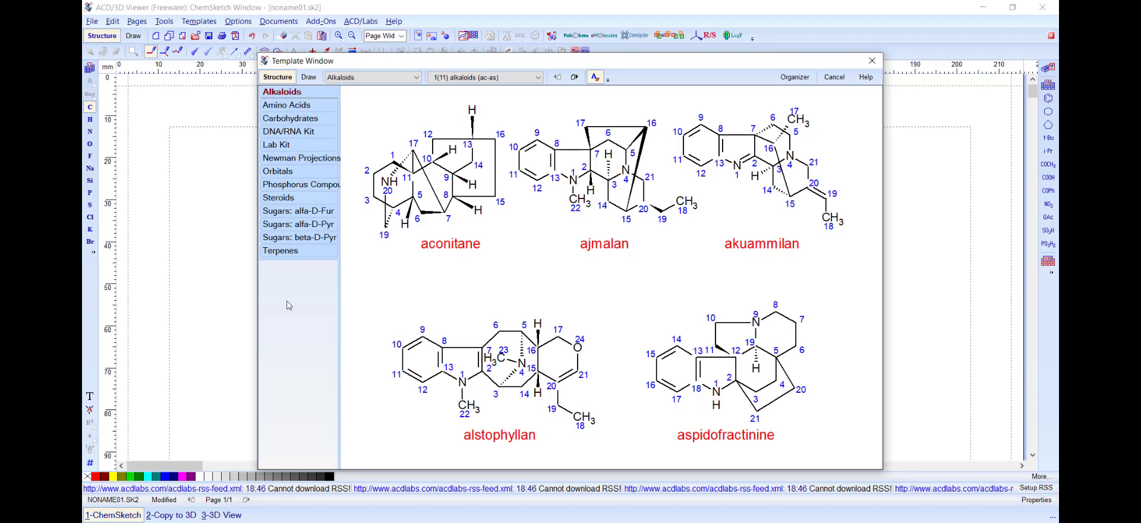
pyautogui.click(416, 77)
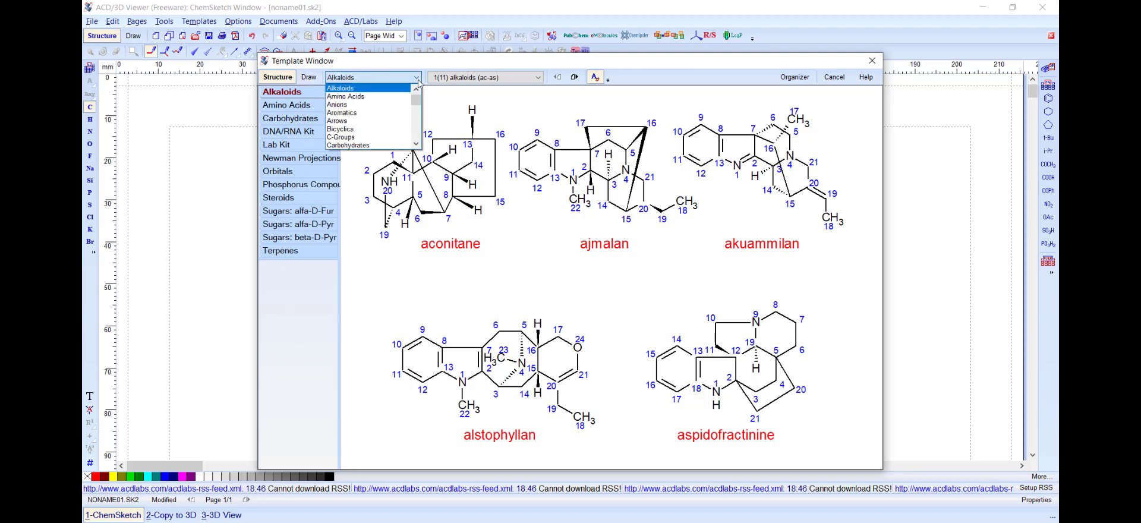
pyautogui.scroll(-4, 383, 135)
pyautogui.scroll(-4, 384, 135)
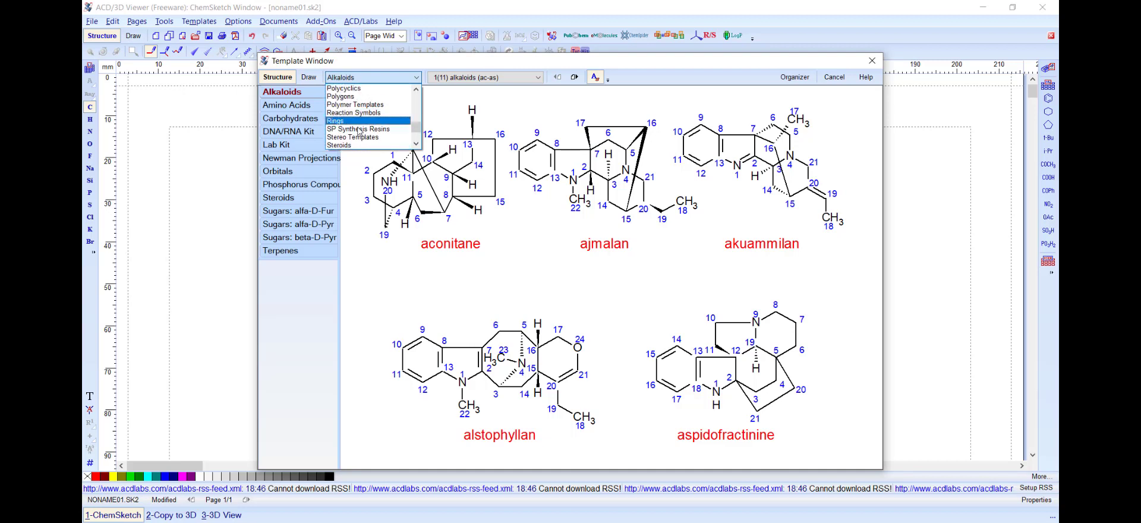
pyautogui.scroll(-3, 359, 132)
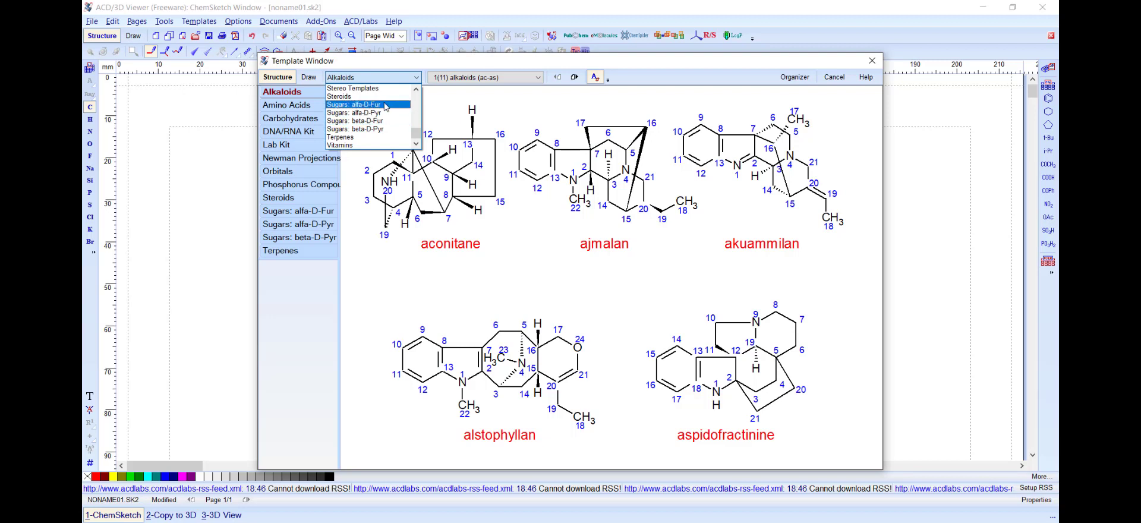
pyautogui.click(297, 344)
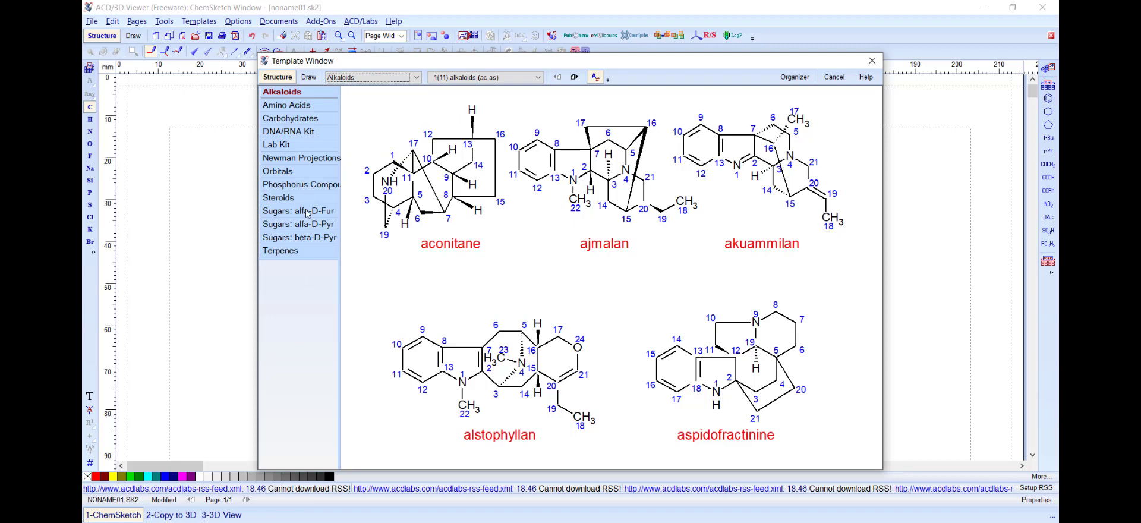
# Compare the Haworth formula templates in the Sugars: alfa-D-Fur and Sugars: alfa-D-Pyr categories
pyautogui.click(299, 212)
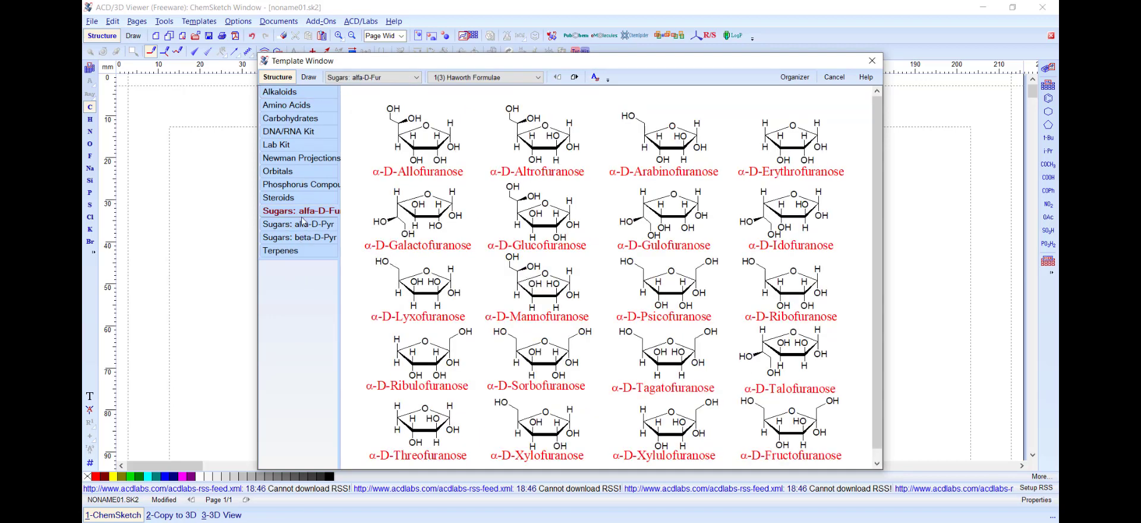
pyautogui.click(301, 224)
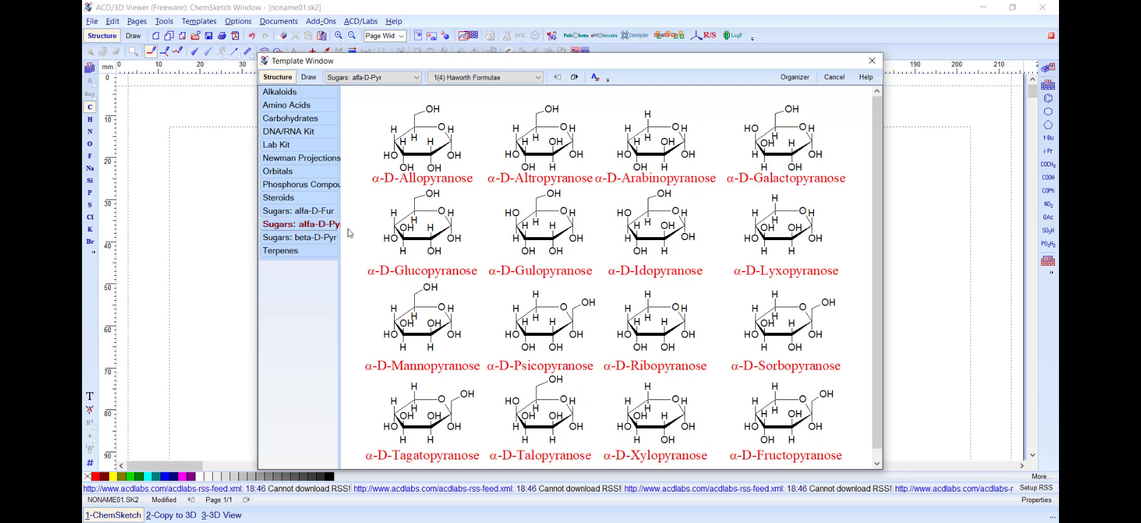
pyautogui.click(313, 212)
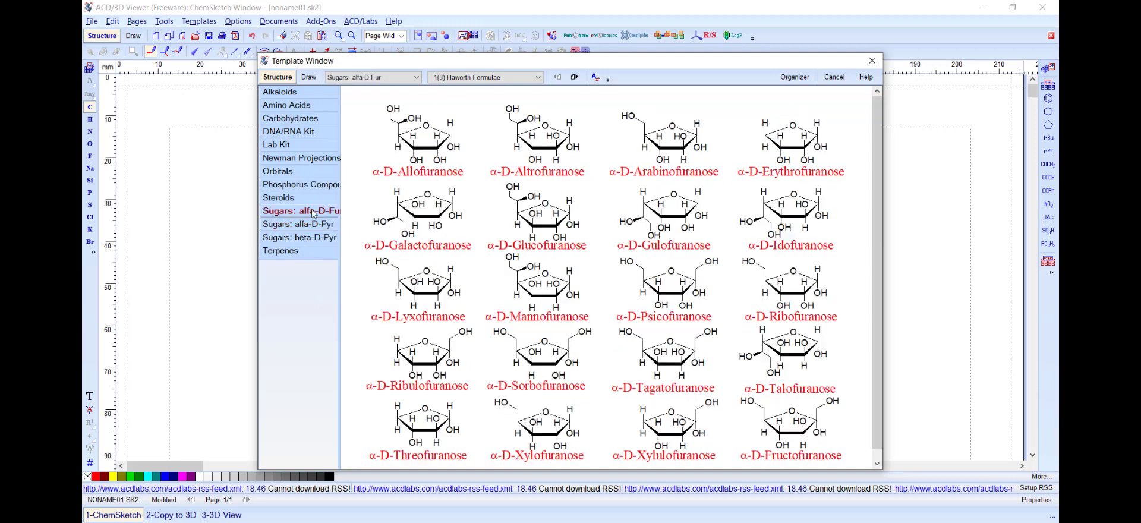
pyautogui.click(281, 227)
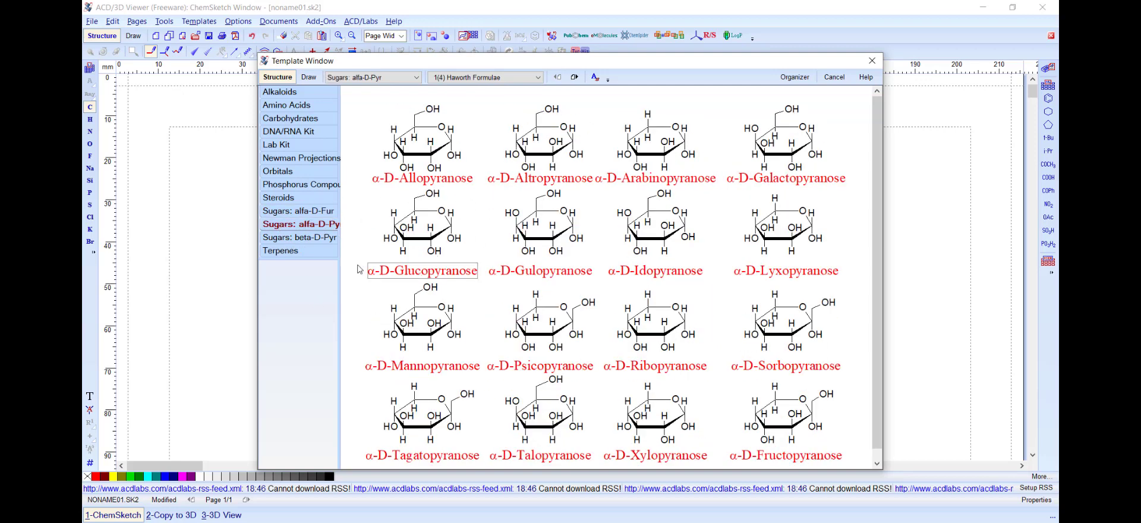
pyautogui.click(303, 213)
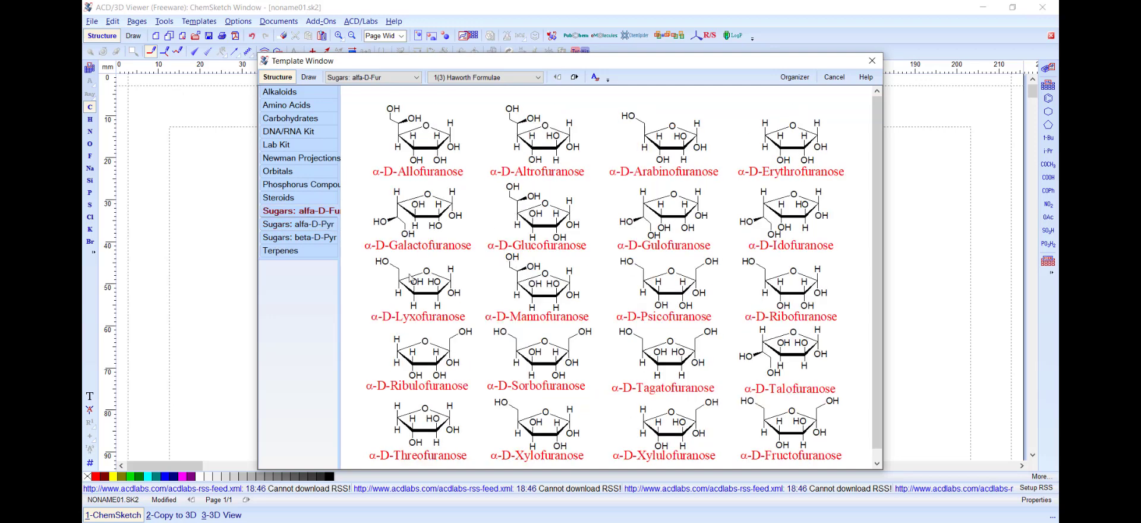
pyautogui.click(298, 225)
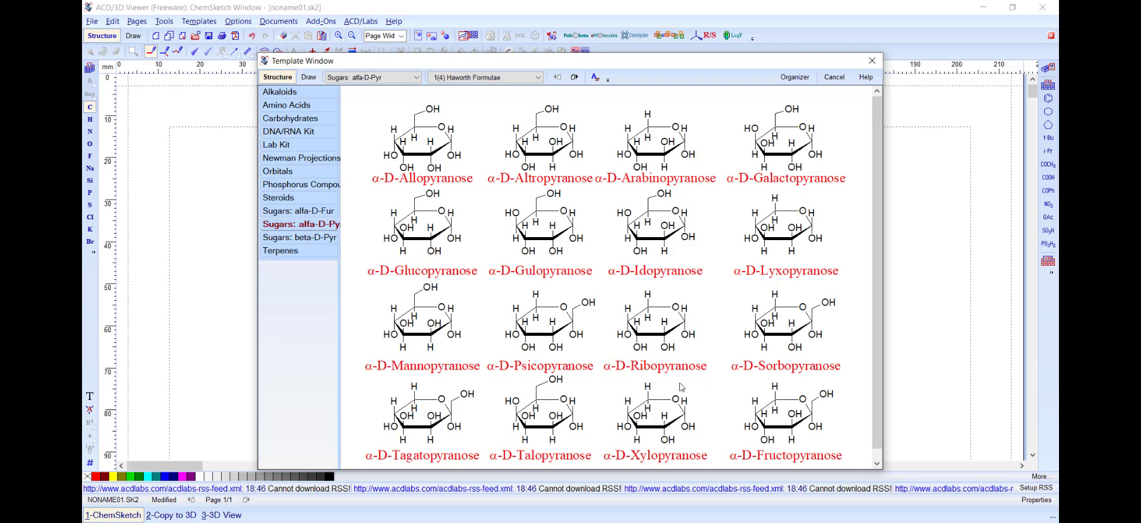
pyautogui.scroll(-1, 440, 386)
pyautogui.scroll(1, 452, 398)
# Place the α-D-Glucopyranose template on the empty page and leave template placement
pyautogui.click(422, 242)
pyautogui.click(366, 306)
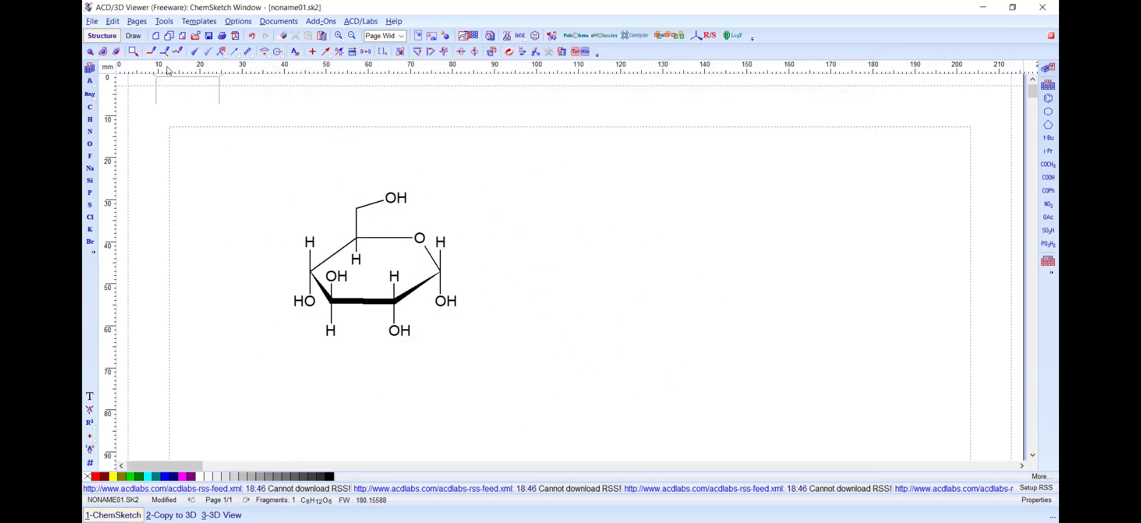
pyautogui.press('Escape')
pyautogui.moveTo(237, 196); pyautogui.dragTo(383, 334)
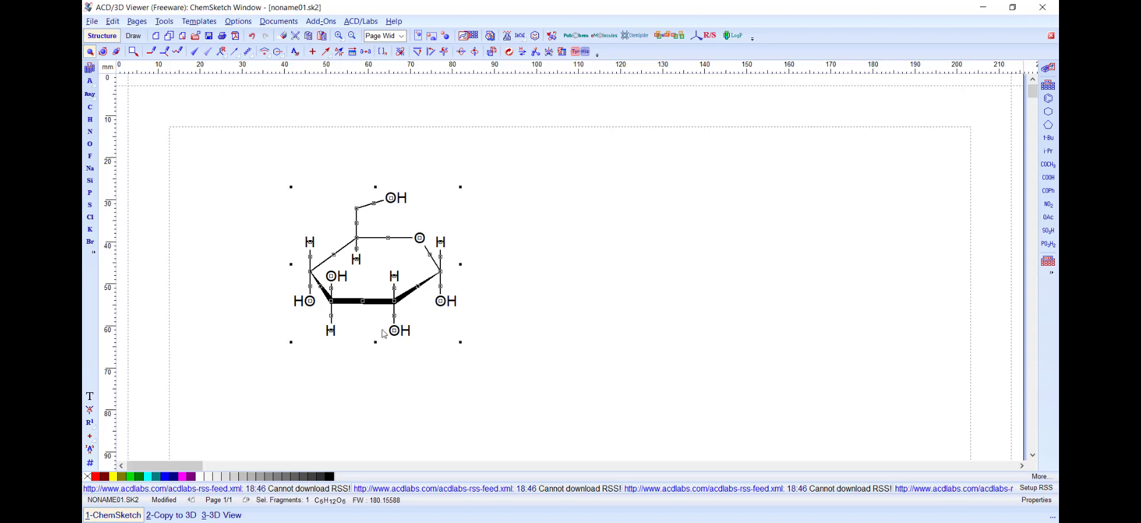
pyautogui.click(548, 420)
# Switch to Word and create a new blank document
pyautogui.moveTo(717, 522)
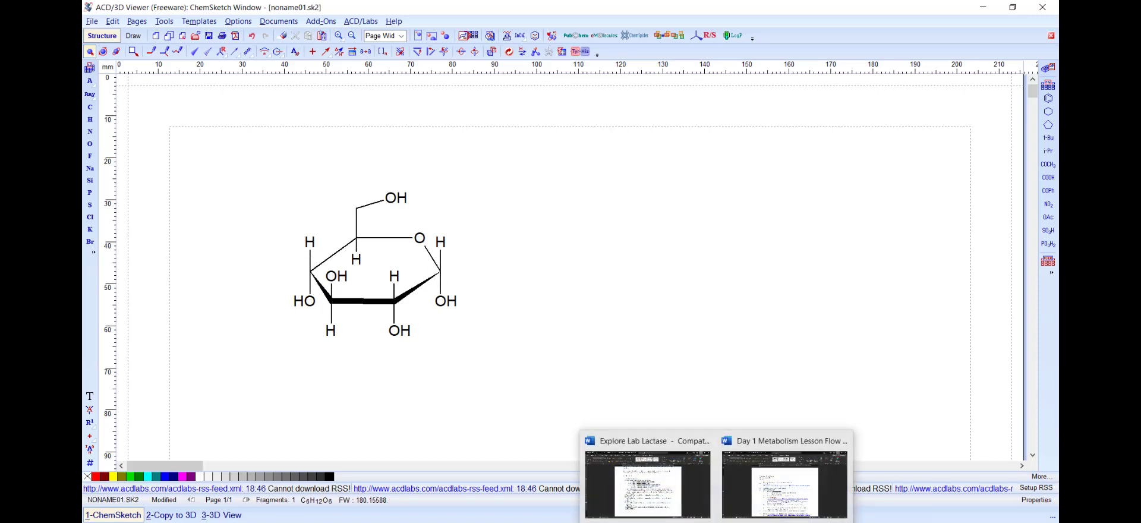
pyautogui.click(769, 480)
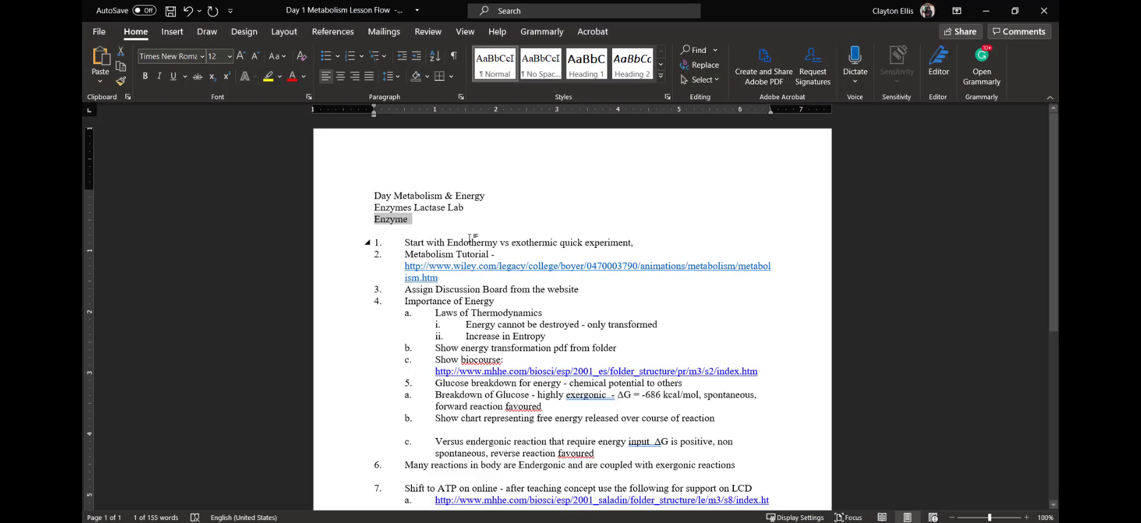
pyautogui.hotkey('ctrl', 'n')
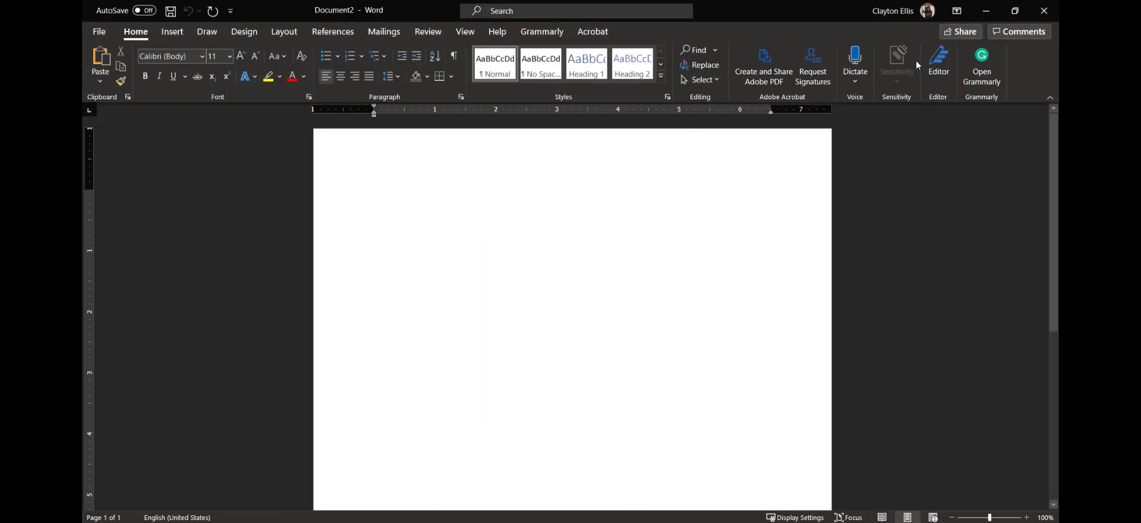
# Switch back to ChemSketch, copy the whole glucose structure, and paste it into the blank Word document
pyautogui.click(986, 10)
pyautogui.click(986, 11)
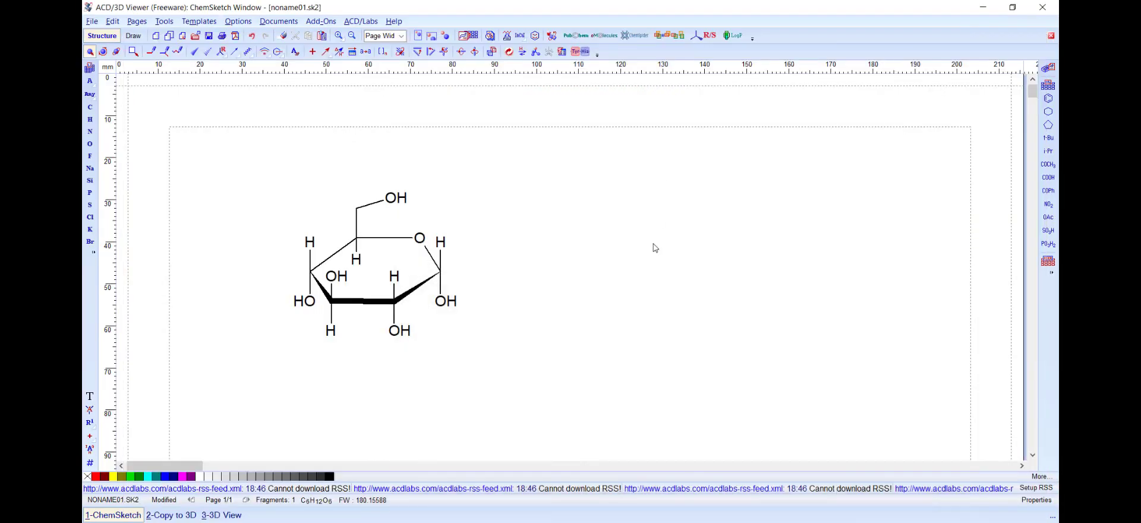
pyautogui.click(112, 22)
pyautogui.click(137, 77)
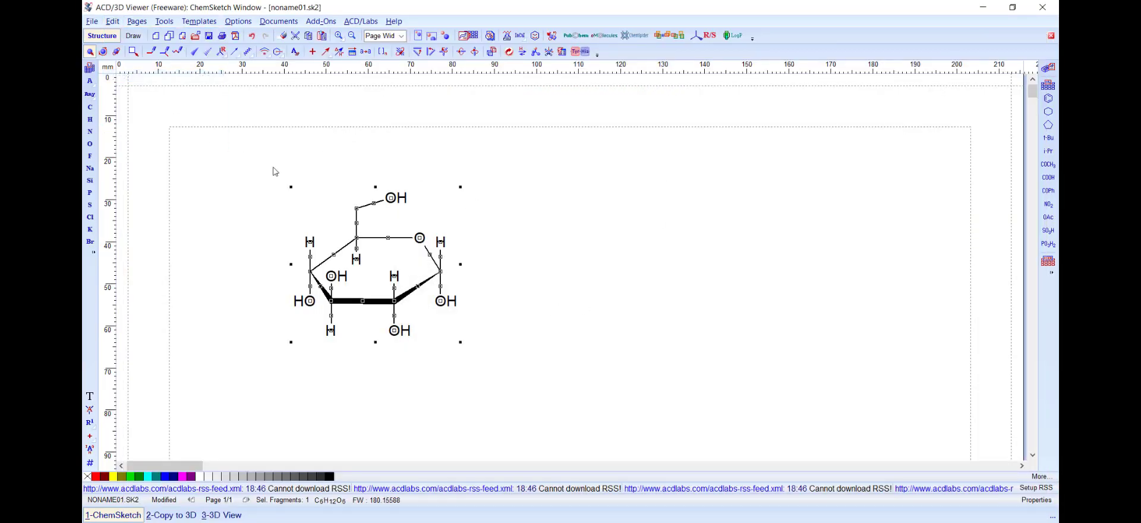
pyautogui.hotkey('alt', 'Tab')
pyautogui.press('Tab')
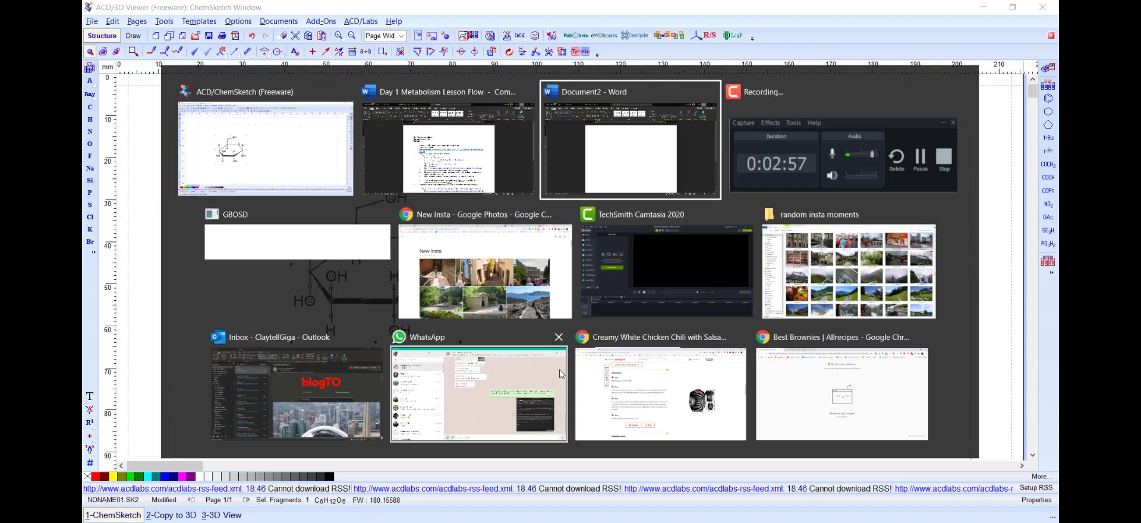
pyautogui.hotkey('ctrl', 'v')
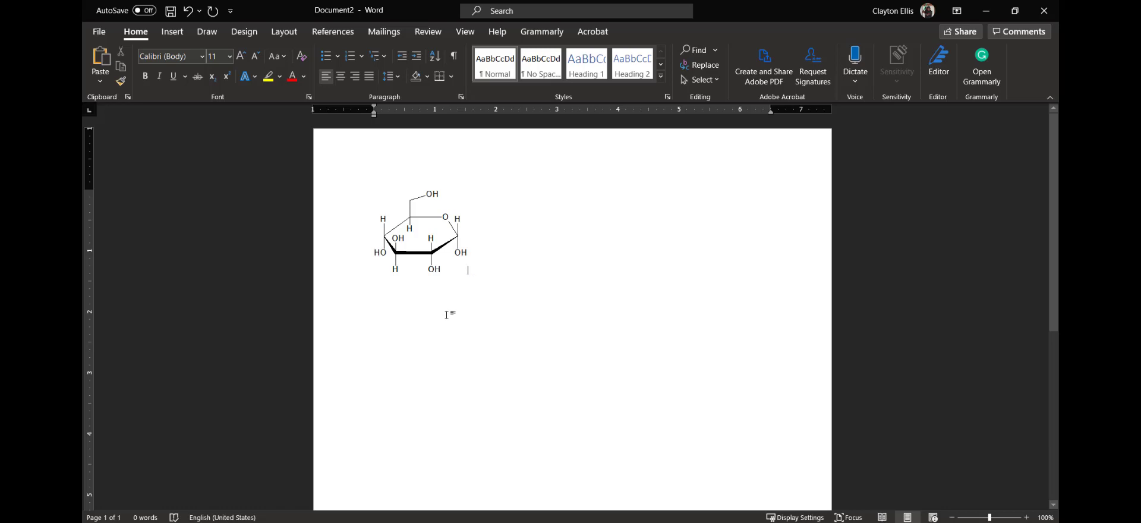
# Back in ChemSketch, run 3D optimization on glucose, keeping its hydrogens and replacing stereo bonds with single bonds, and copy it to the 3D viewer
pyautogui.click(985, 11)
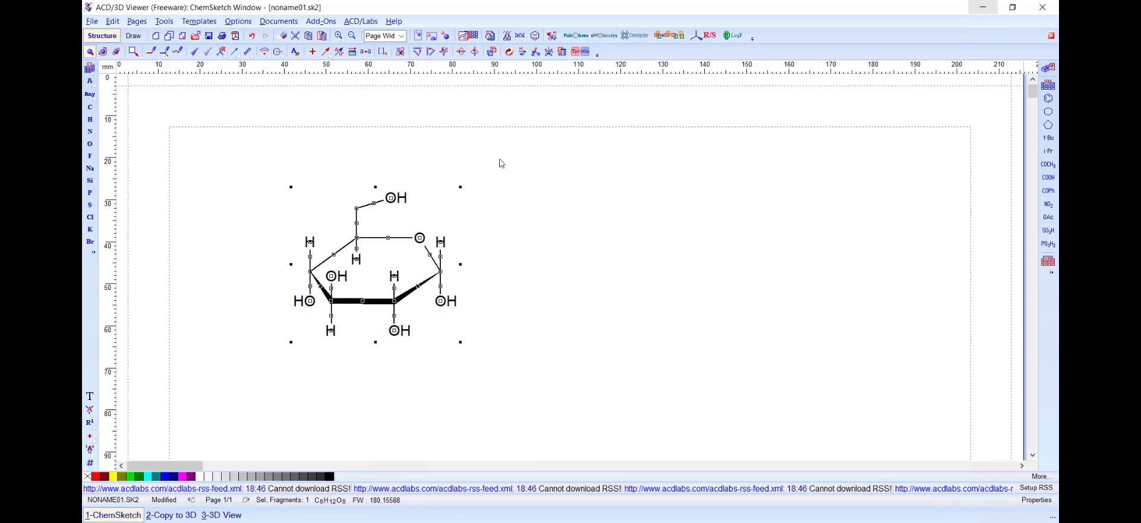
pyautogui.click(547, 52)
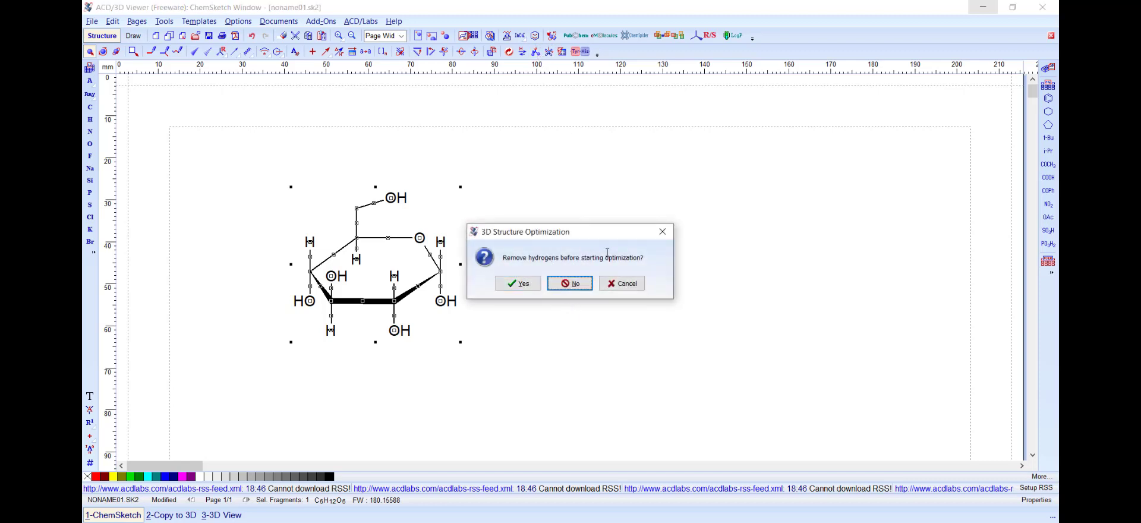
pyautogui.click(575, 284)
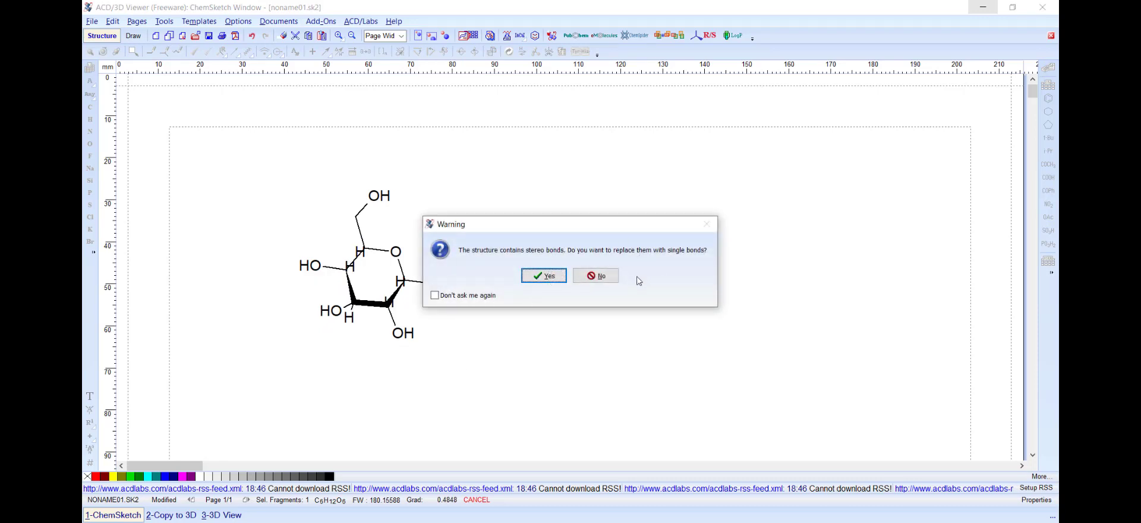
pyautogui.click(552, 279)
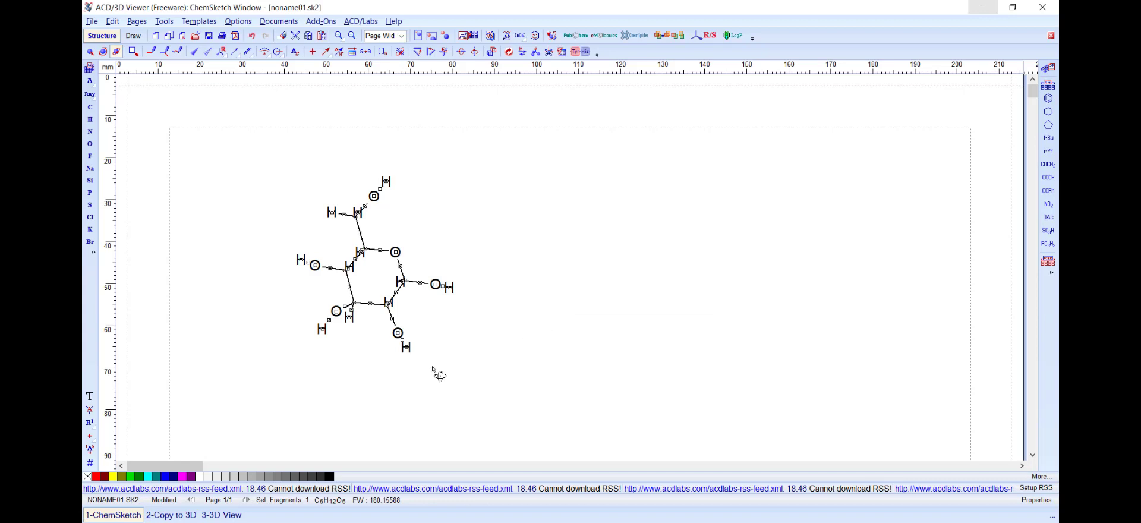
pyautogui.click(165, 516)
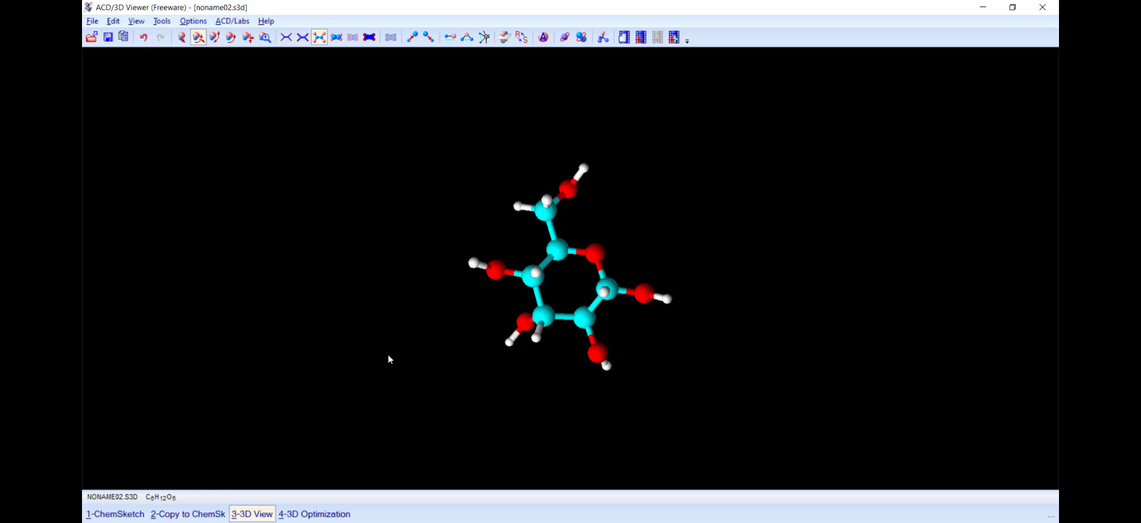
# Return to the ChemSketch drawing page and delete the entire optimized glucose structure
pyautogui.click(110, 512)
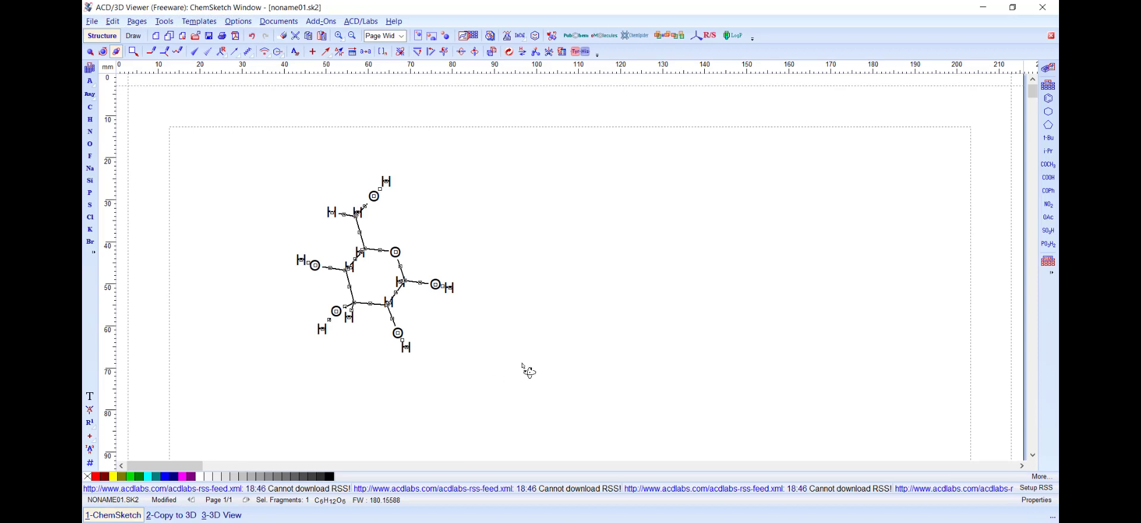
pyautogui.click(90, 52)
pyautogui.click(227, 275)
pyautogui.hotkey('ctrl', 'a')
pyautogui.press('Delete')
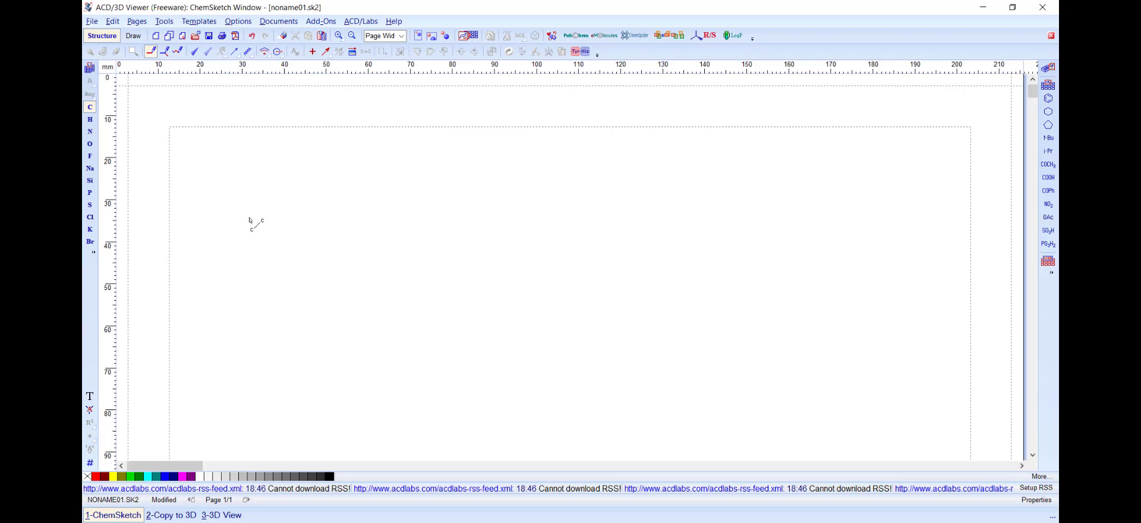
# Place two α-D-Glucopyranose templates side by side and join them by merging the first ring's OH with the facing OH of the second
pyautogui.click(199, 21)
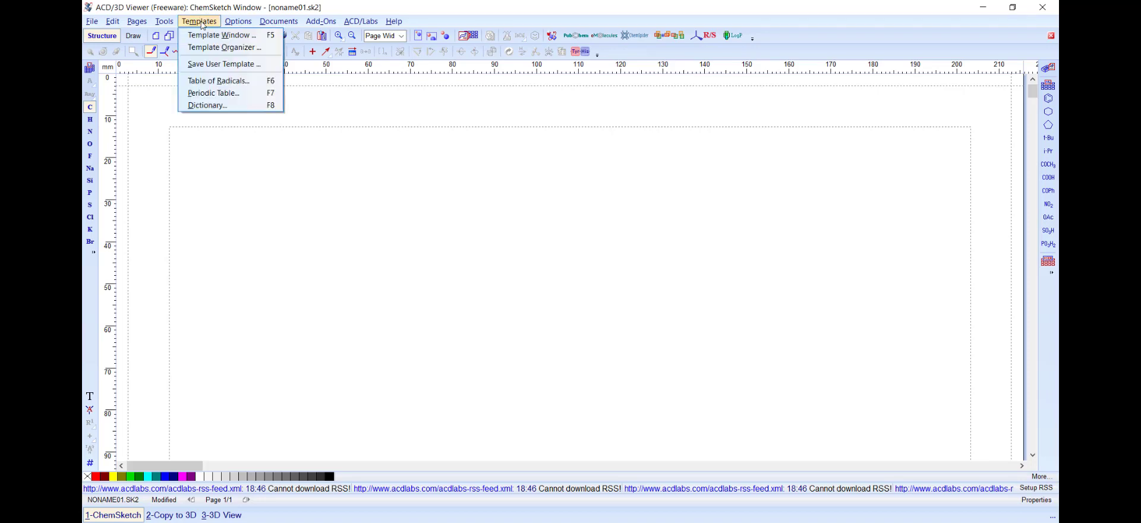
pyautogui.click(220, 35)
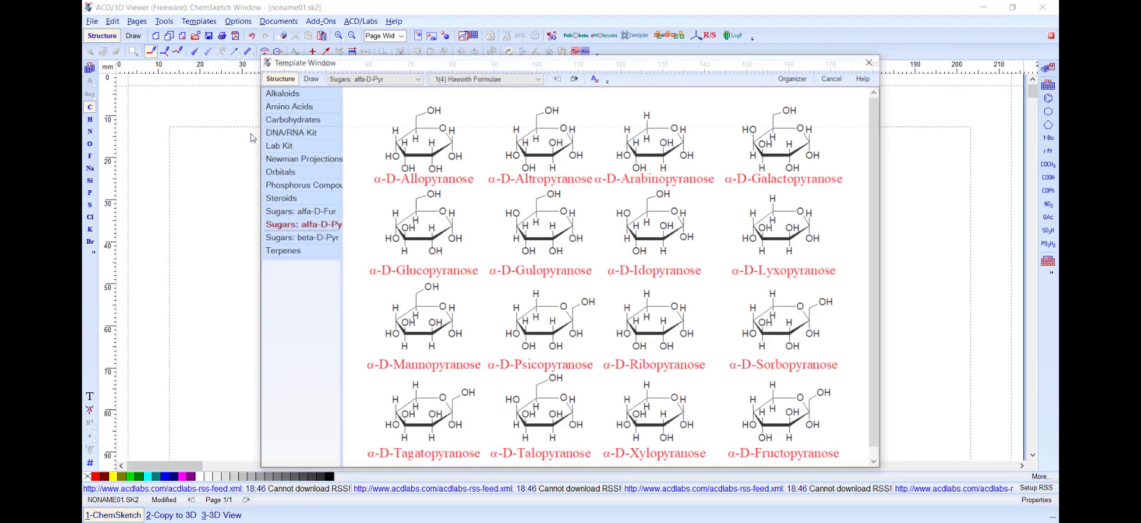
pyautogui.click(420, 241)
pyautogui.click(322, 286)
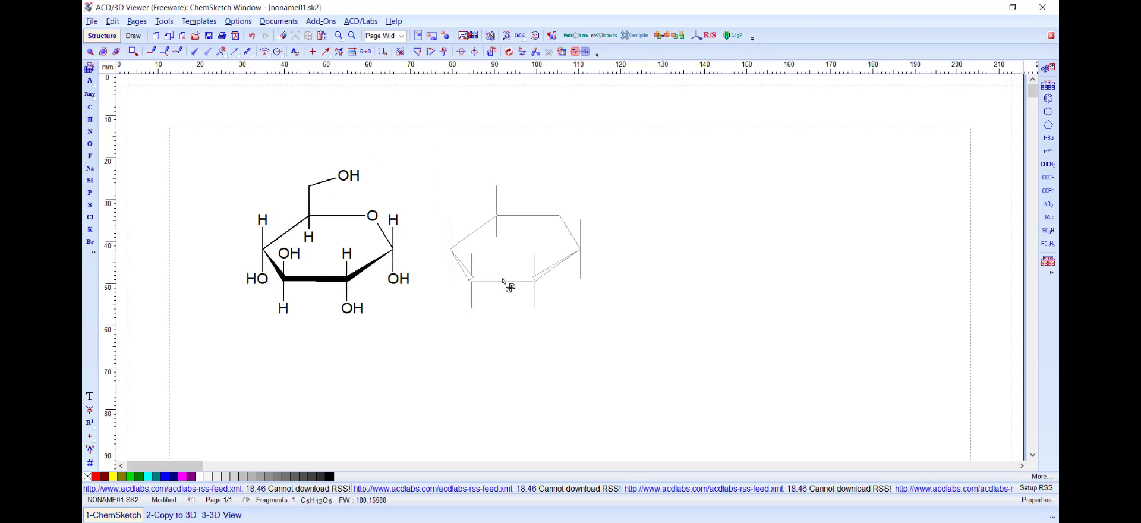
pyautogui.click(505, 283)
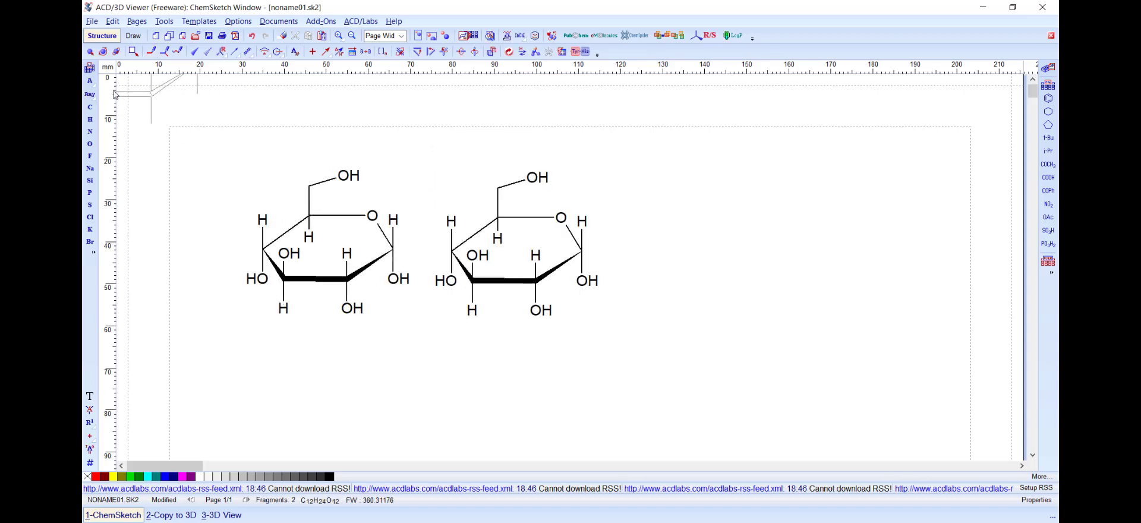
pyautogui.click(90, 51)
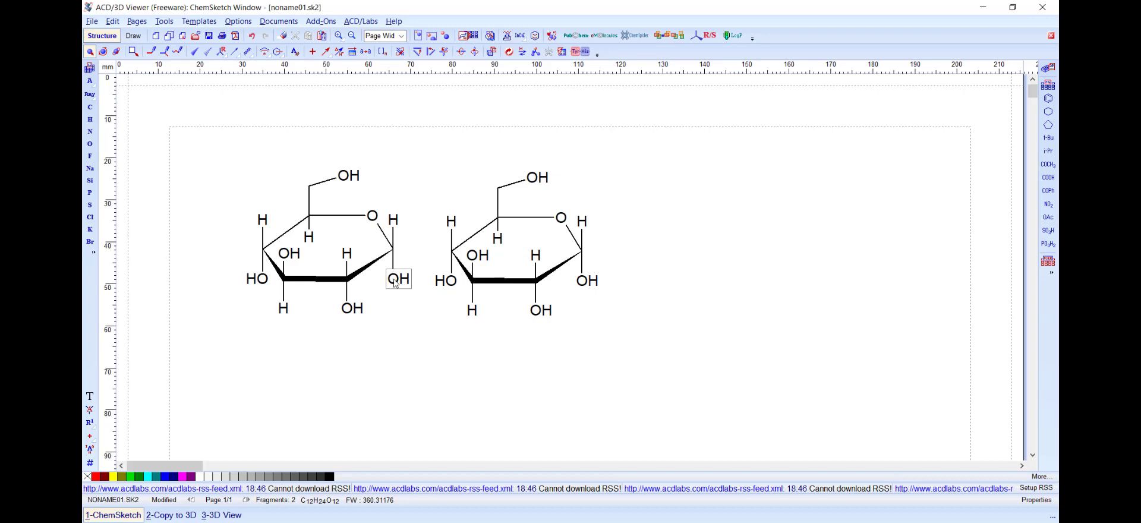
pyautogui.moveTo(396, 283); pyautogui.dragTo(418, 273)
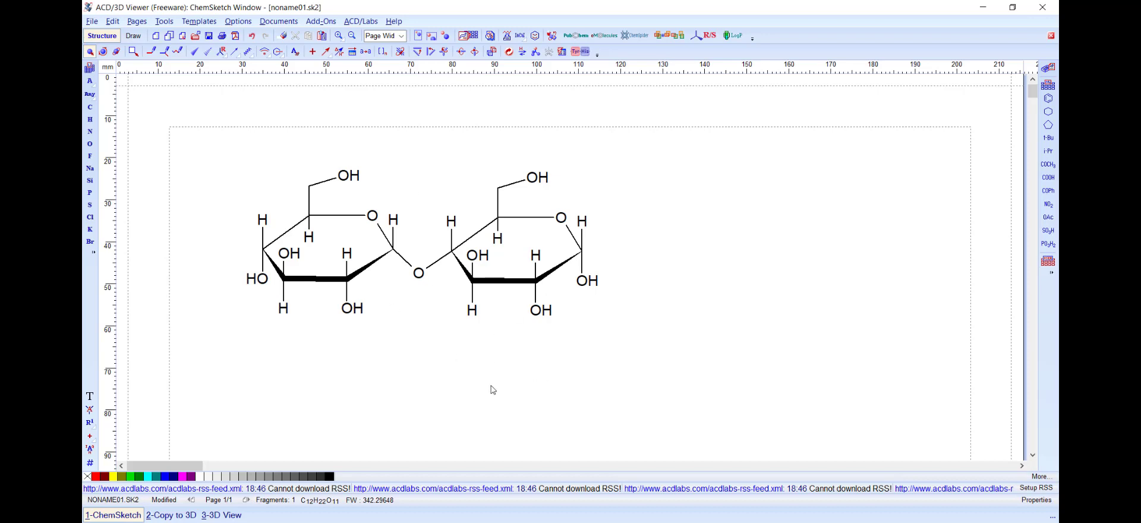
# Copy the complete disaccharide and paste it into the Word document after the glucose structure
pyautogui.hotkey('ctrl', 'a')
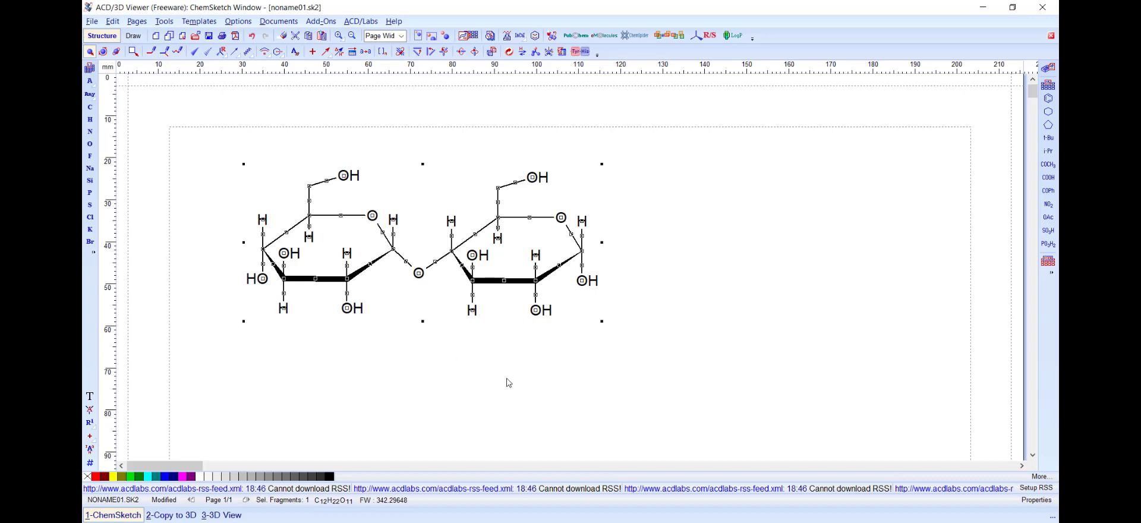
pyautogui.hotkey('alt', 'Tab')
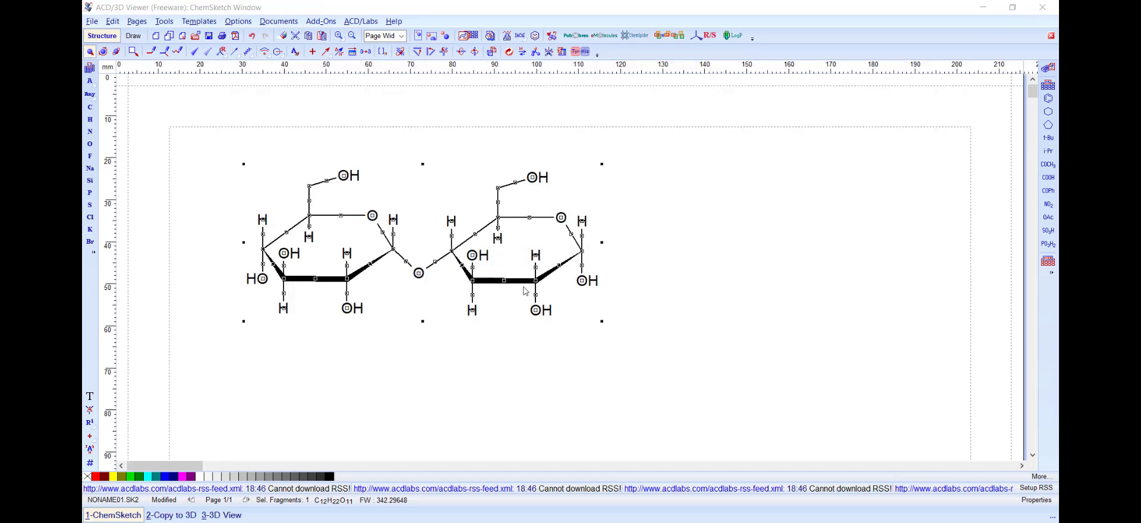
pyautogui.hotkey('ctrl', 'v')
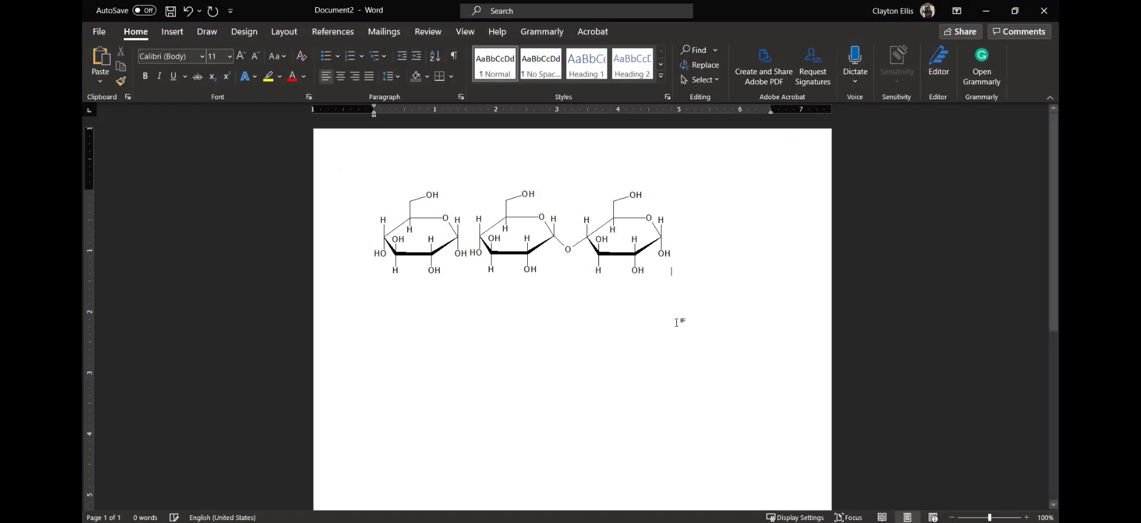
# Back in ChemSketch, optimize the whole disaccharide in 3D, keeping hydrogens and replacing stereo bonds with single bonds, and copy it to the 3D viewer
pyautogui.hotkey('alt', 'Tab')
pyautogui.click(419, 419)
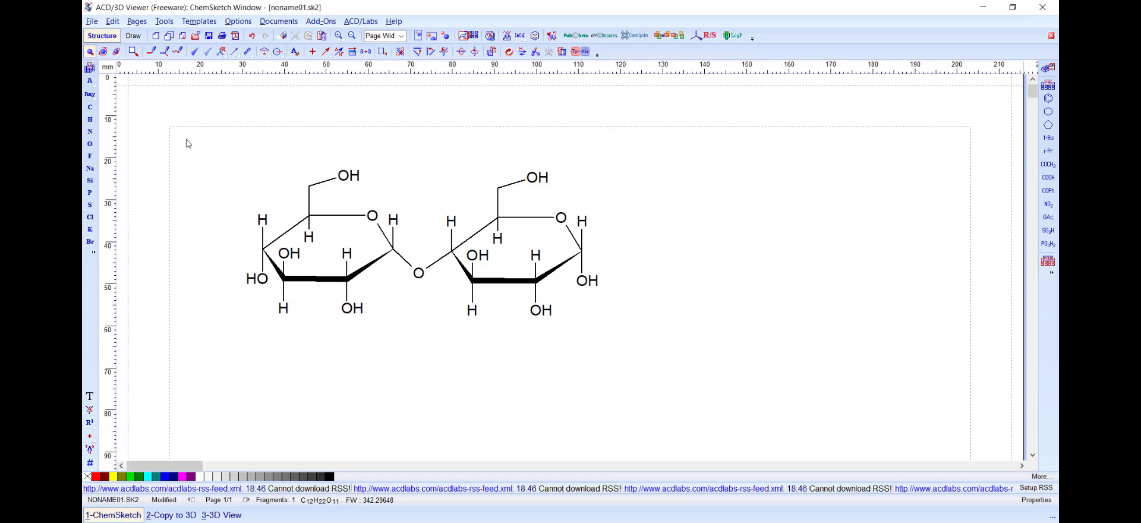
pyautogui.hotkey('ctrl', 'a')
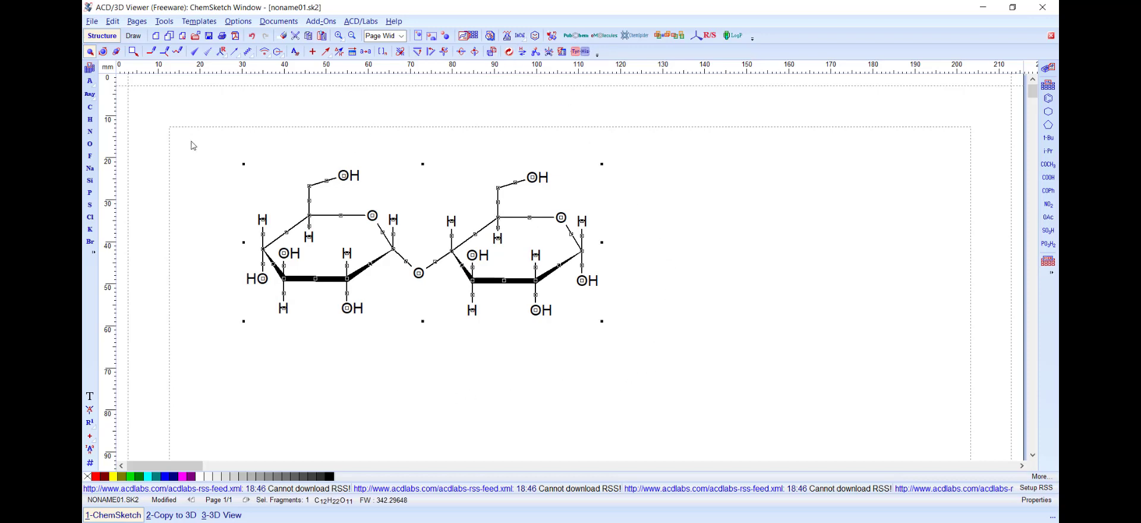
pyautogui.click(535, 53)
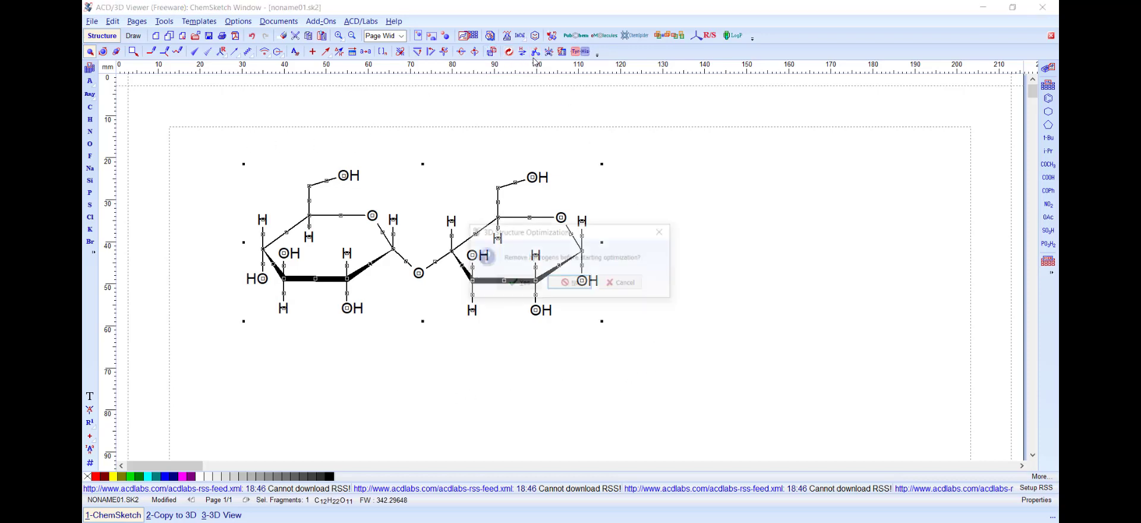
pyautogui.click(570, 289)
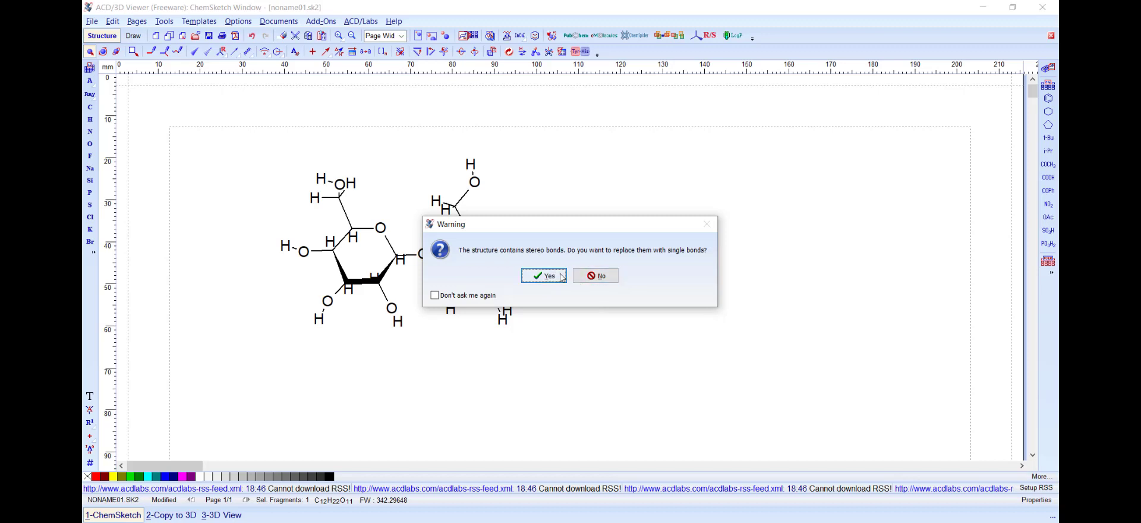
pyautogui.click(544, 277)
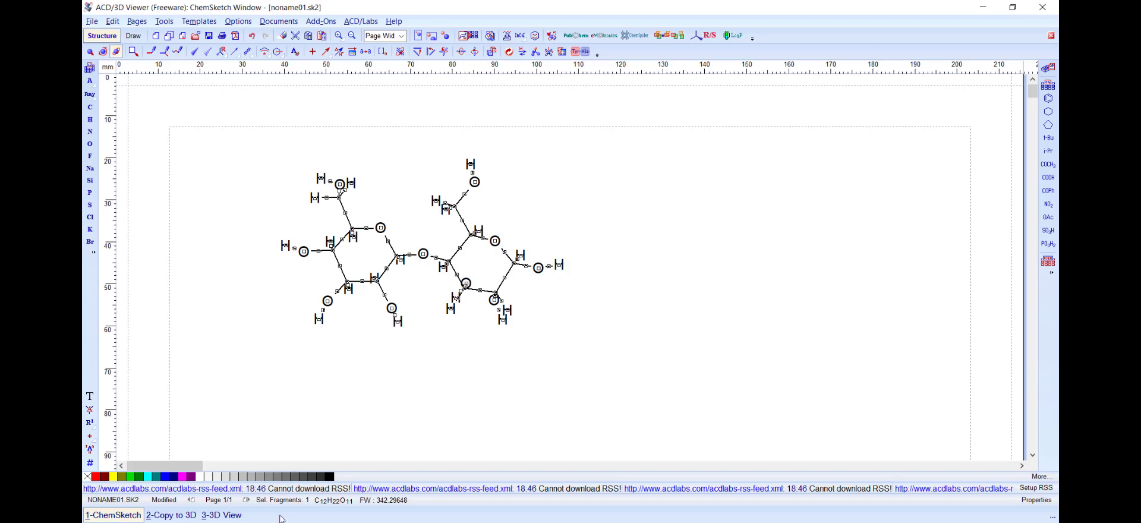
pyautogui.click(178, 516)
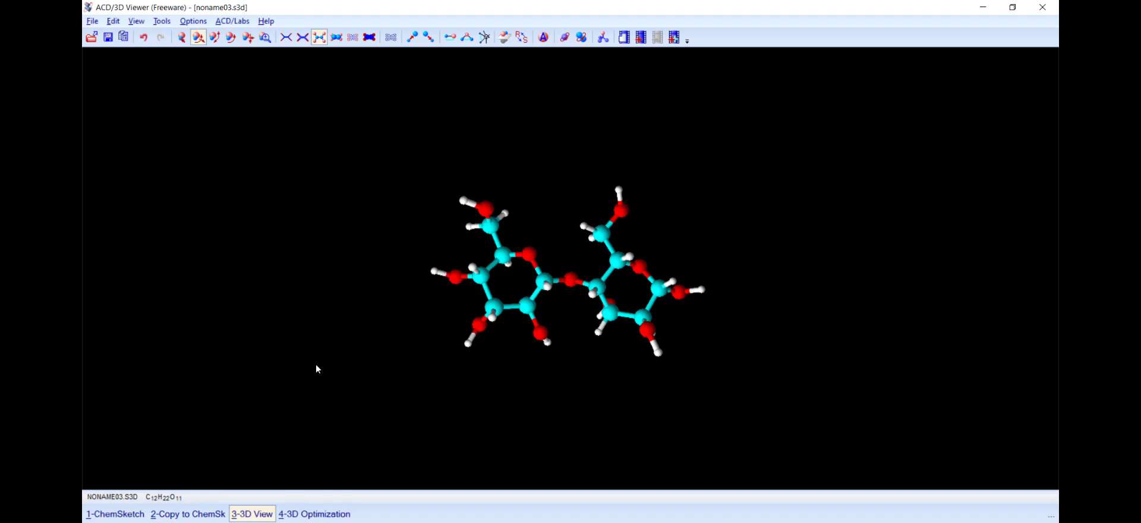
# Return to the ChemSketch page and clear the optimized disaccharide from it
pyautogui.click(142, 512)
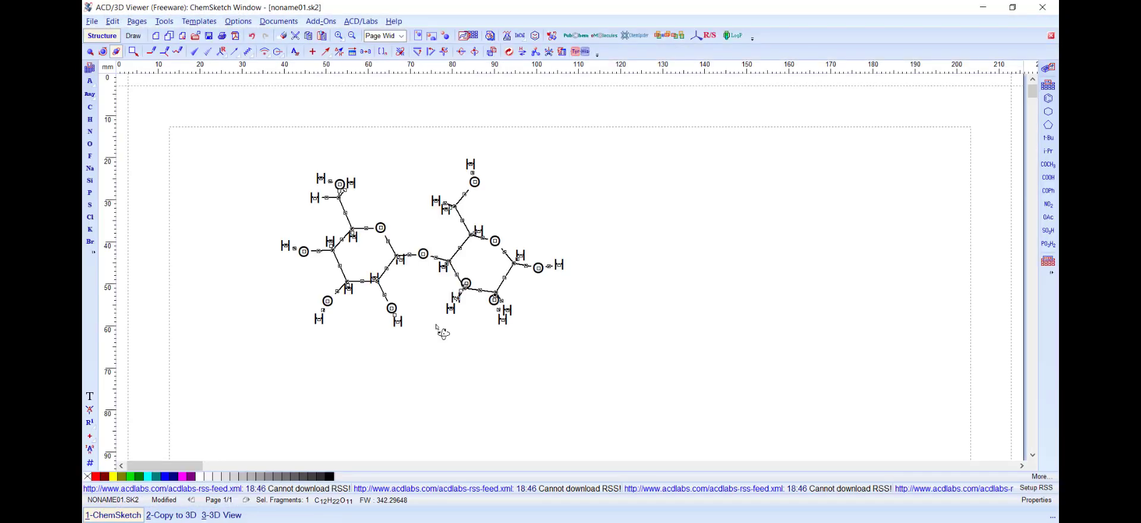
pyautogui.click(443, 391)
pyautogui.hotkey('ctrl', 'a')
pyautogui.press('Delete')
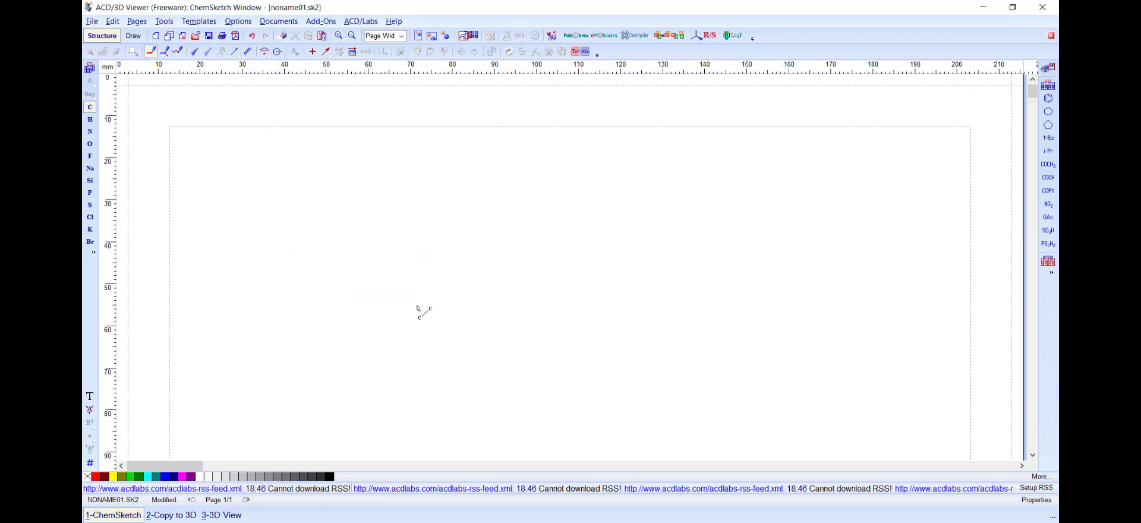
# Place the Alanine (Ala) template from the Amino Acids category on the empty page
pyautogui.click(199, 21)
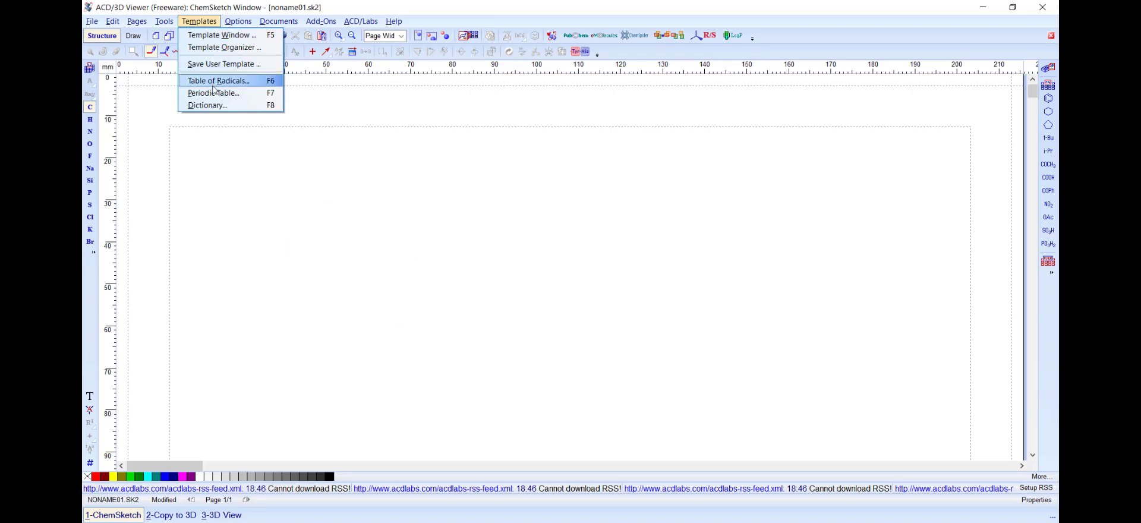
pyautogui.click(220, 37)
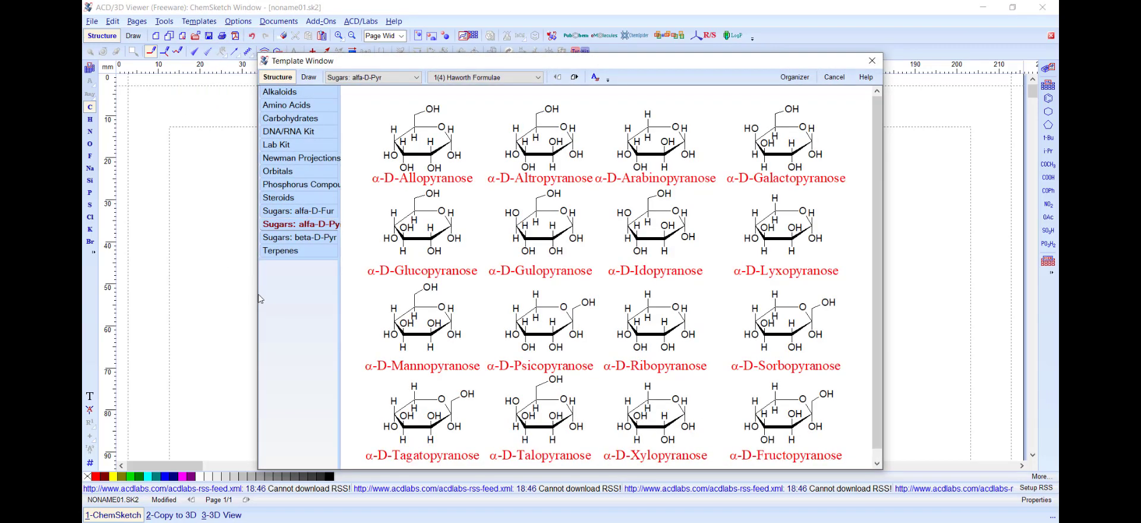
pyautogui.click(284, 107)
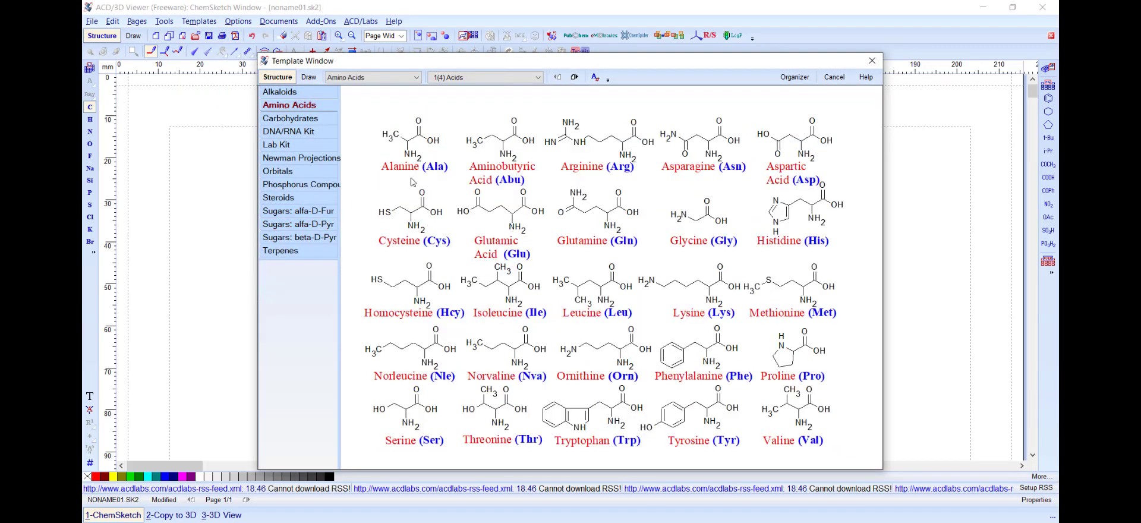
pyautogui.click(416, 141)
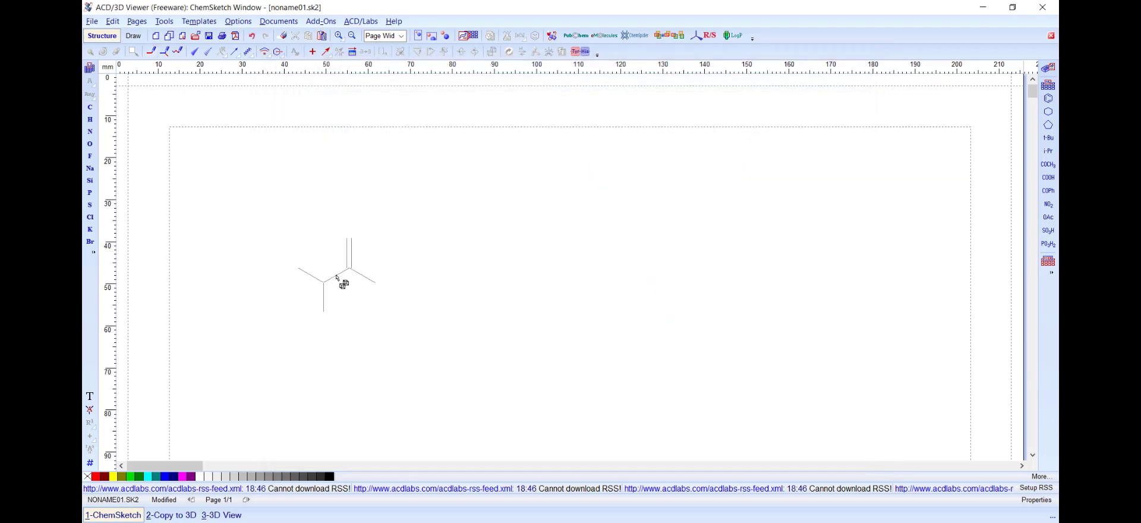
pyautogui.click(339, 275)
# Place the Leucine (Leu) template from the Amino Acids category beside the alanine structure
pyautogui.click(163, 22)
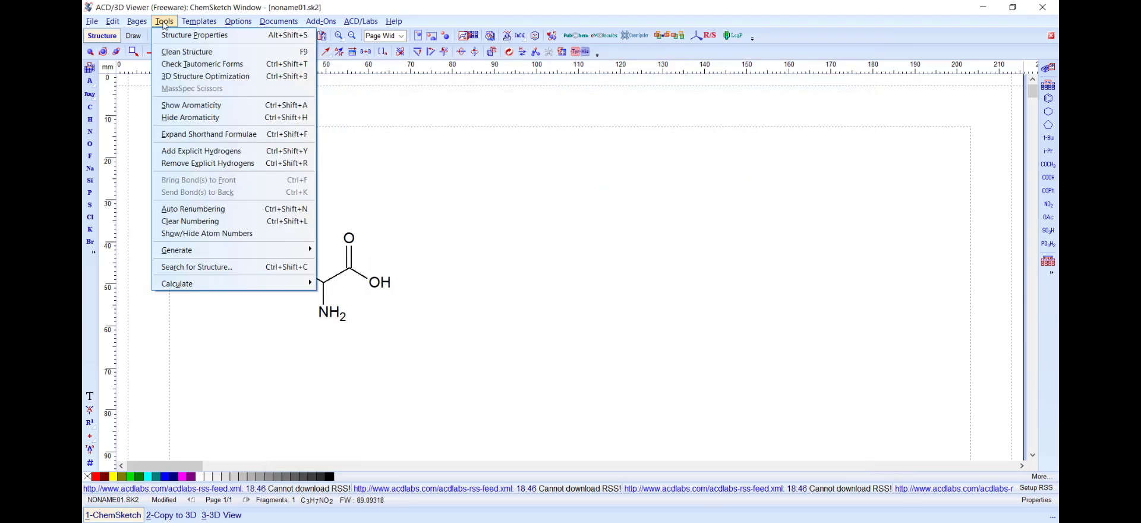
pyautogui.click(202, 34)
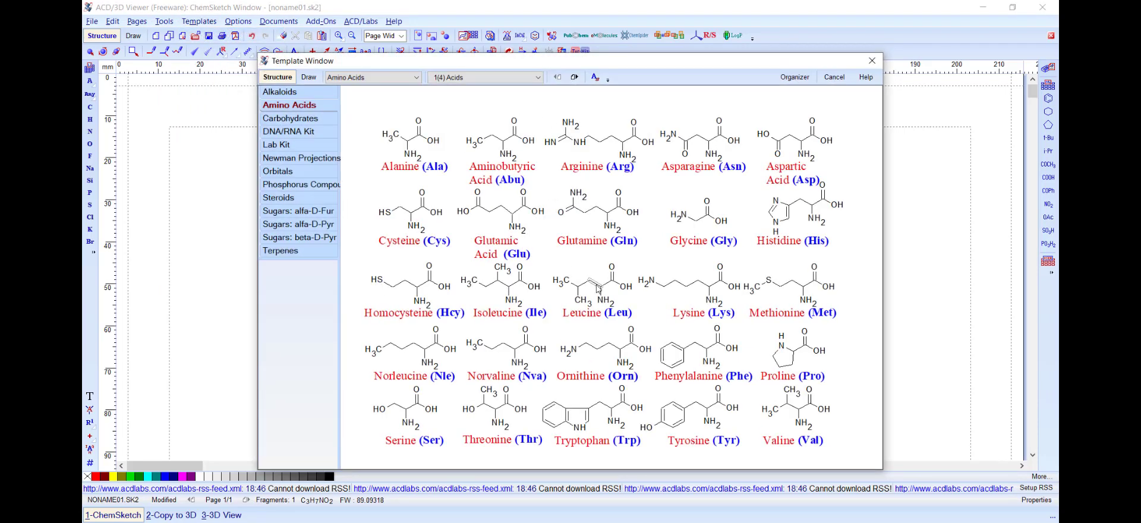
pyautogui.click(597, 288)
pyautogui.click(575, 302)
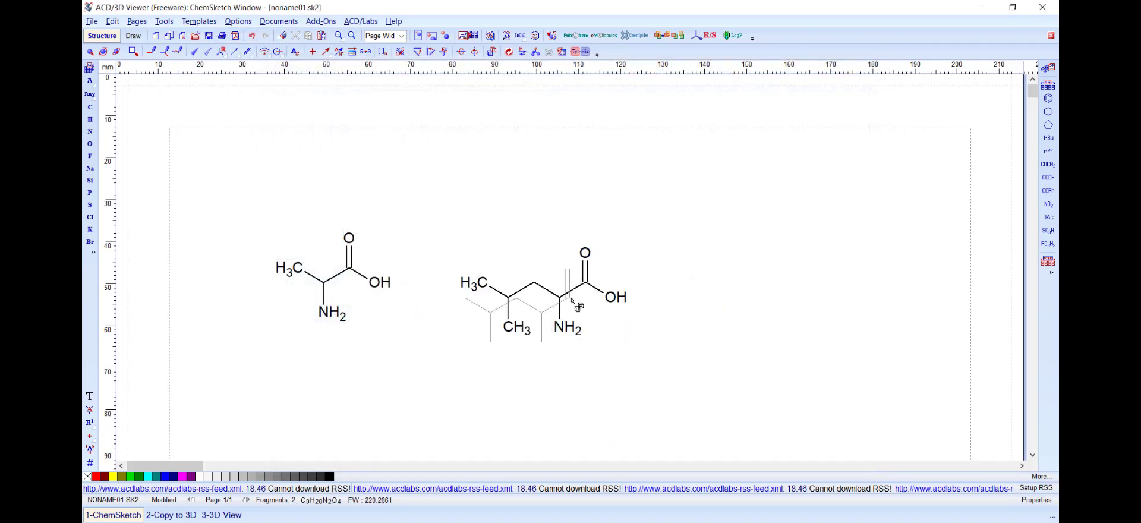
pyautogui.click(90, 51)
pyautogui.click(315, 296)
pyautogui.hotkey('ctrl', 'z')
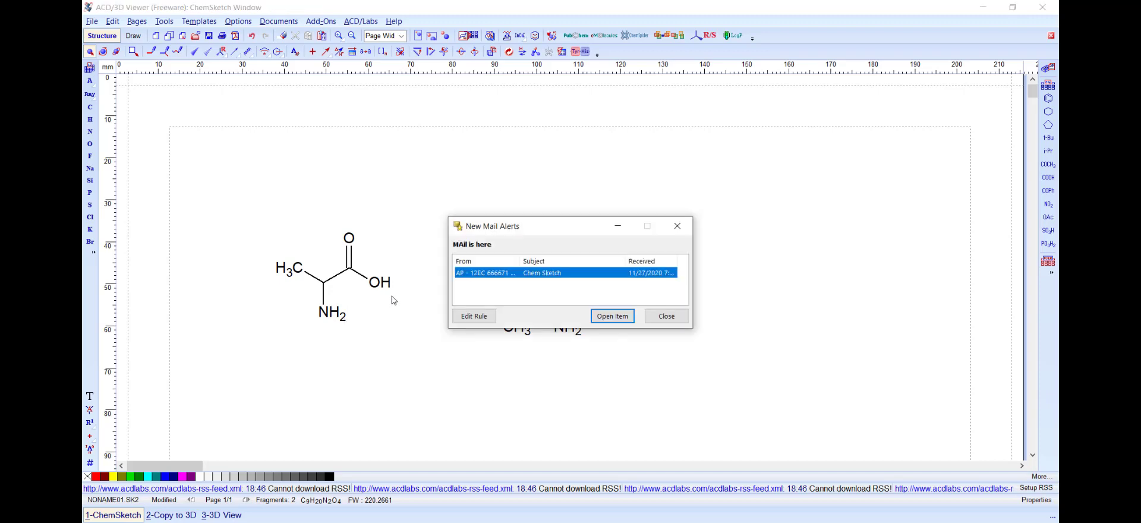
# Dismiss the mail alert and rotate the leucine structure so its carboxyl group points down and its amino group faces alanine
pyautogui.click(655, 318)
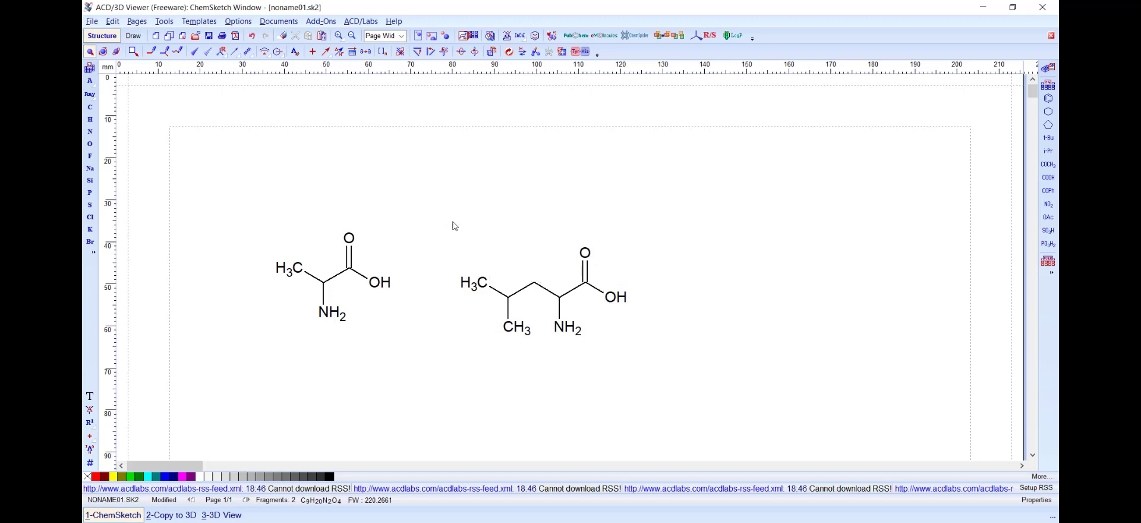
pyautogui.moveTo(453, 222); pyautogui.dragTo(662, 364)
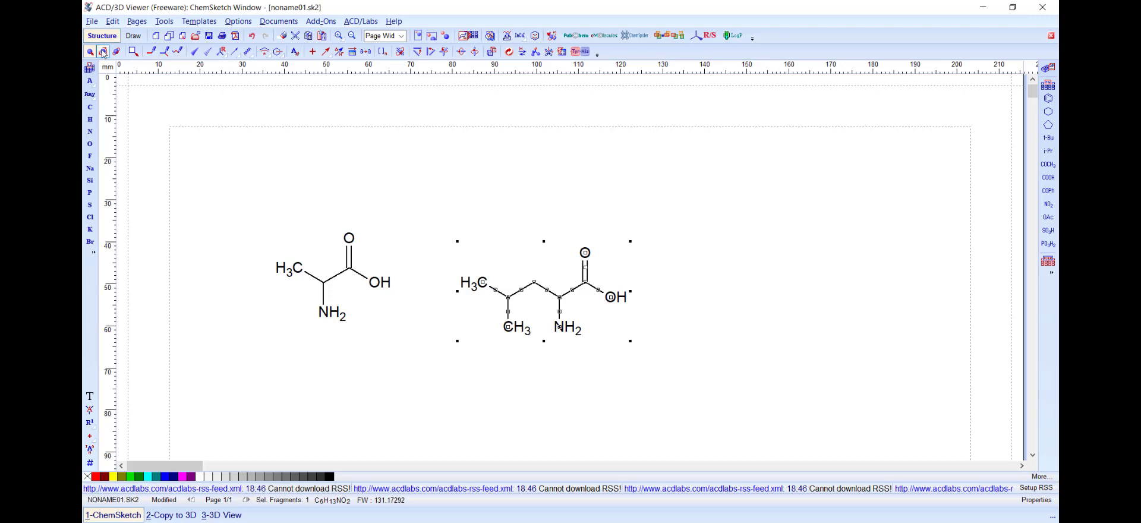
pyautogui.click(103, 52)
pyautogui.moveTo(589, 272)
pyautogui.mouseDown()
pyautogui.moveTo(586, 339)
pyautogui.moveTo(562, 355)
pyautogui.moveTo(527, 352)
pyautogui.moveTo(484, 312)
pyautogui.moveTo(483, 249)
pyautogui.moveTo(509, 392)
pyautogui.moveTo(548, 383)
pyautogui.mouseUp()
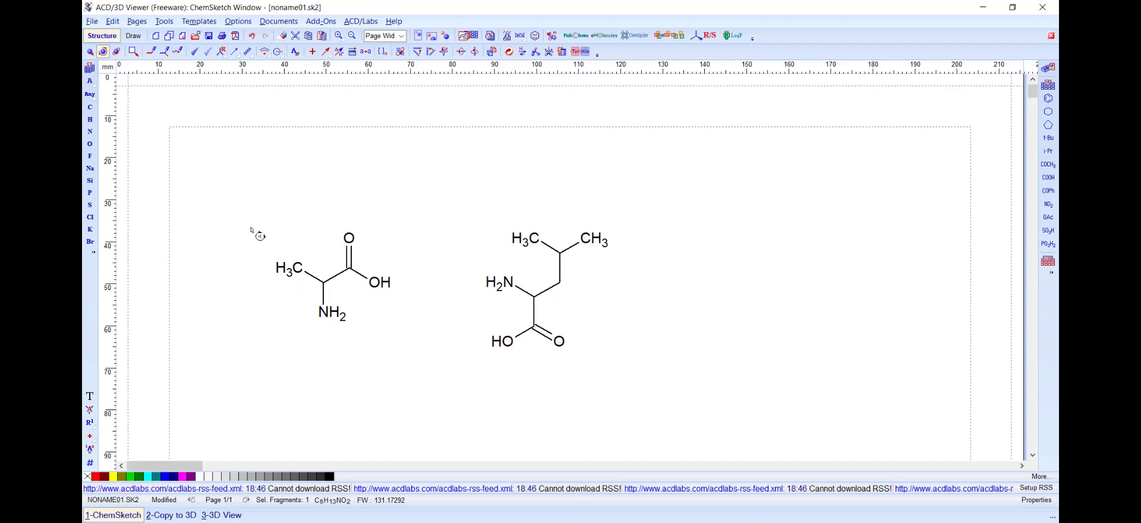
# Rotate the alanine structure so its carboxyl group points up and its amino group faces leucine, and deselect it
pyautogui.moveTo(238, 215); pyautogui.dragTo(418, 354)
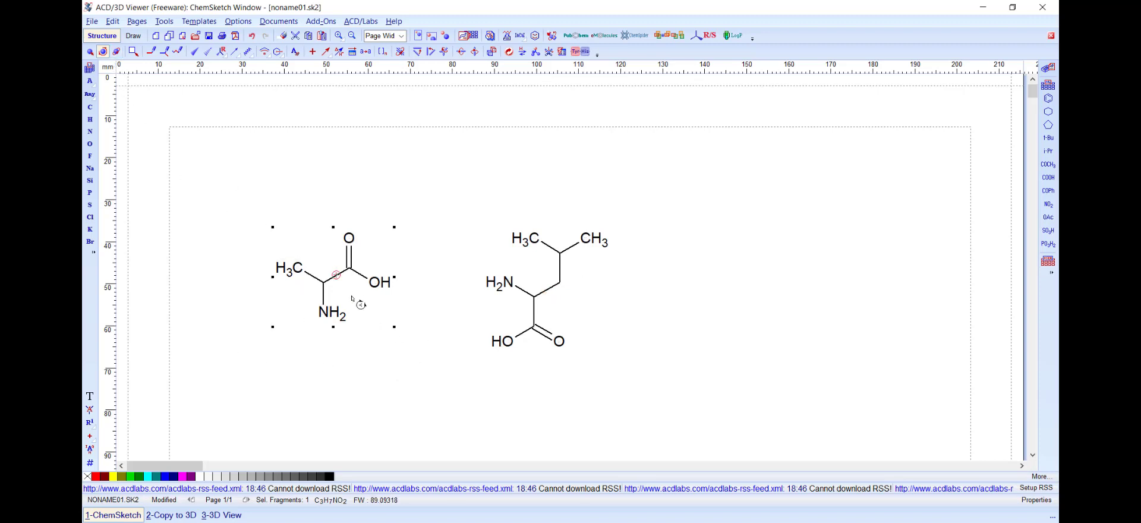
pyautogui.moveTo(360, 269); pyautogui.dragTo(337, 305)
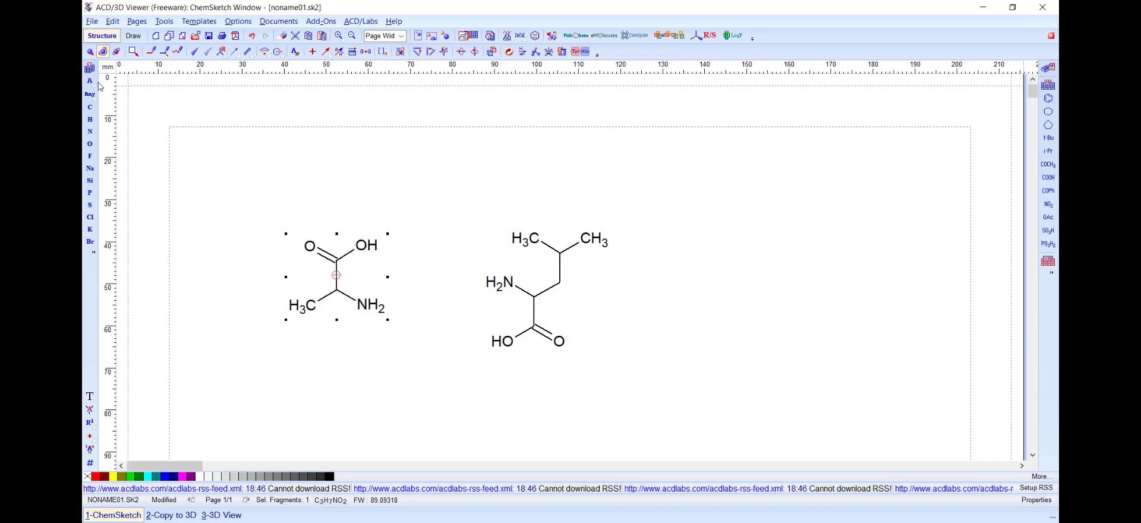
pyautogui.click(90, 52)
pyautogui.click(705, 378)
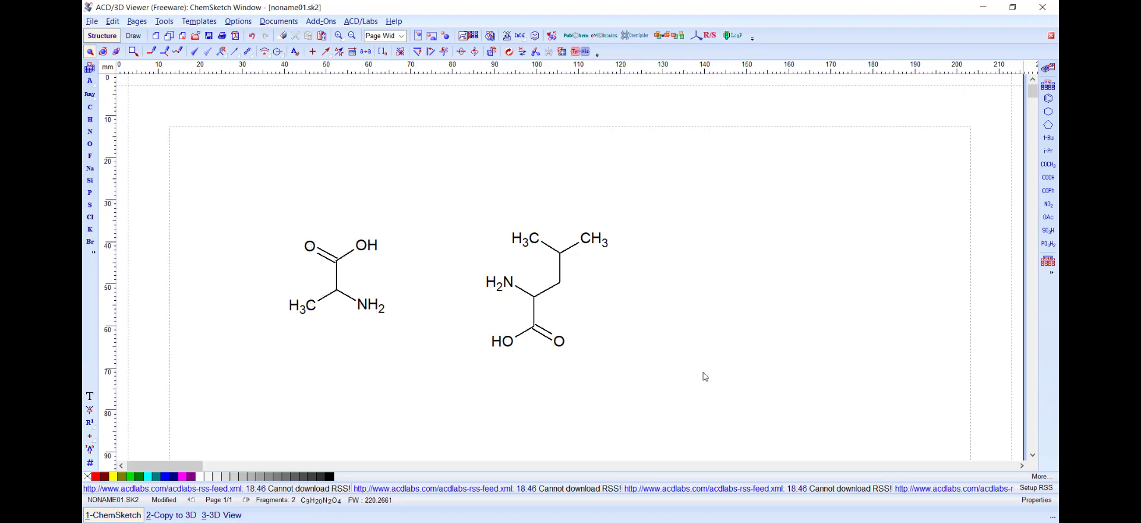
# Look over the Amino Acids templates and the list of available template categories, and close the Template Window without placing anything
pyautogui.click(196, 20)
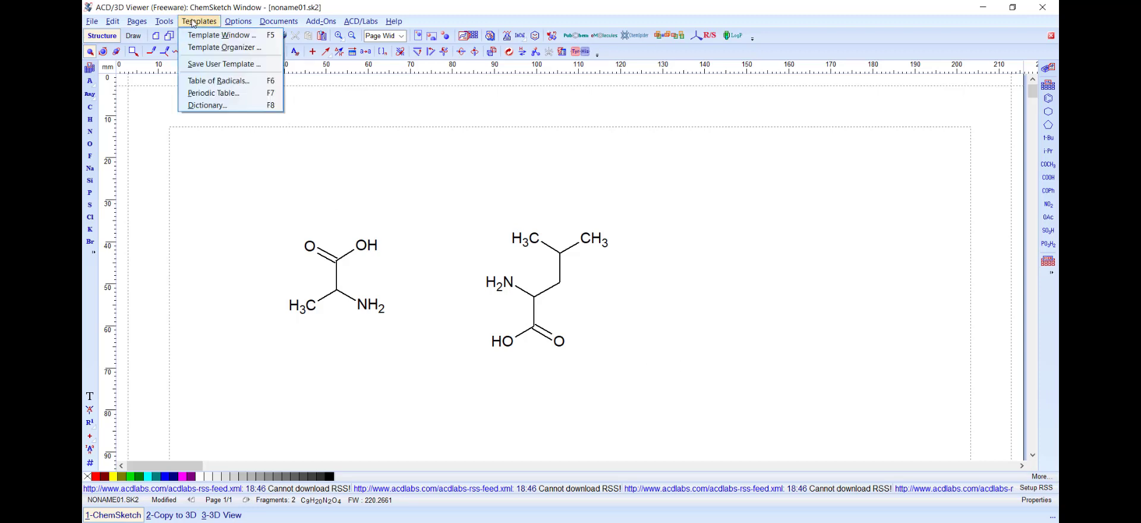
pyautogui.click(205, 37)
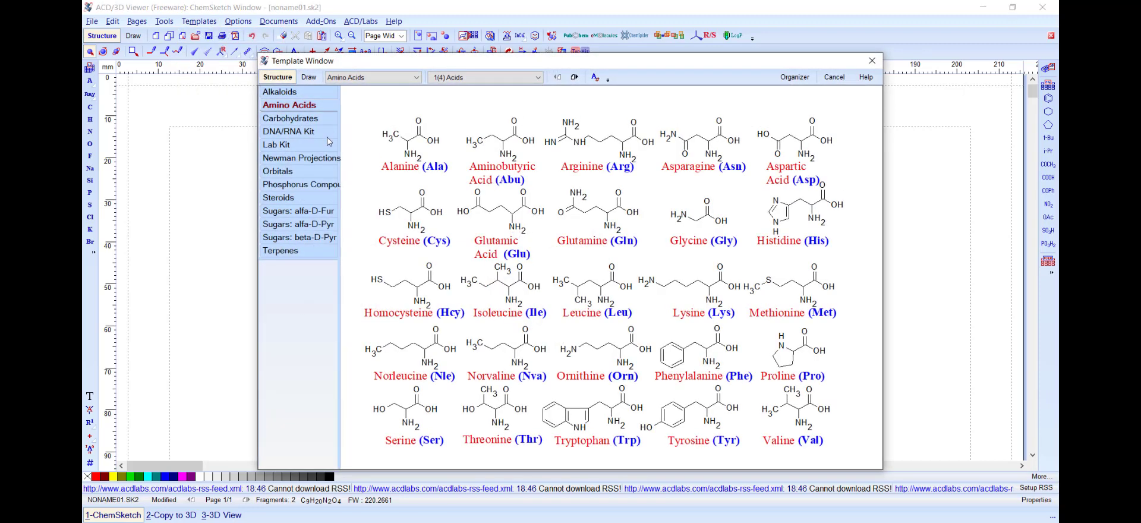
pyautogui.click(401, 78)
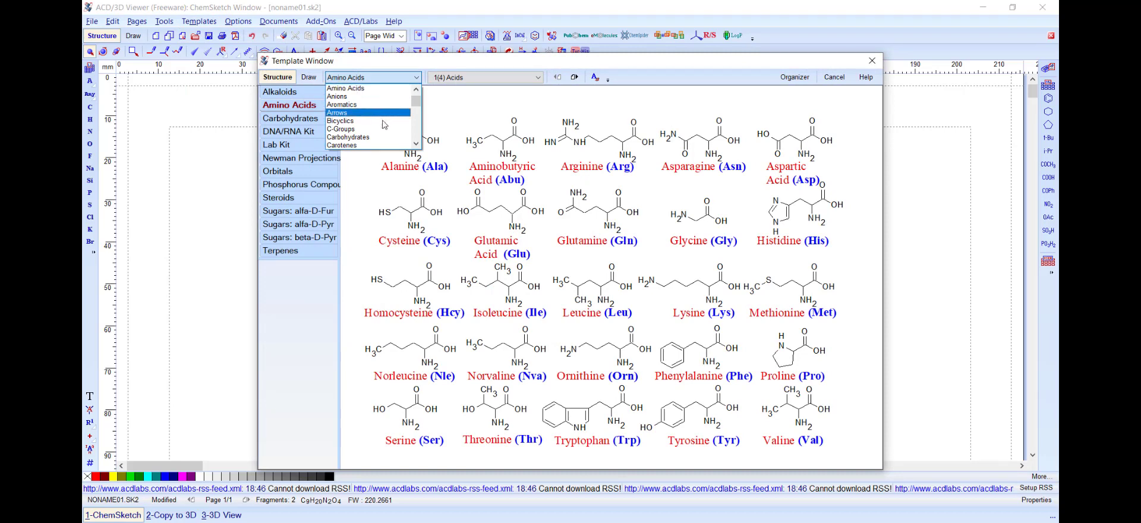
pyautogui.click(392, 77)
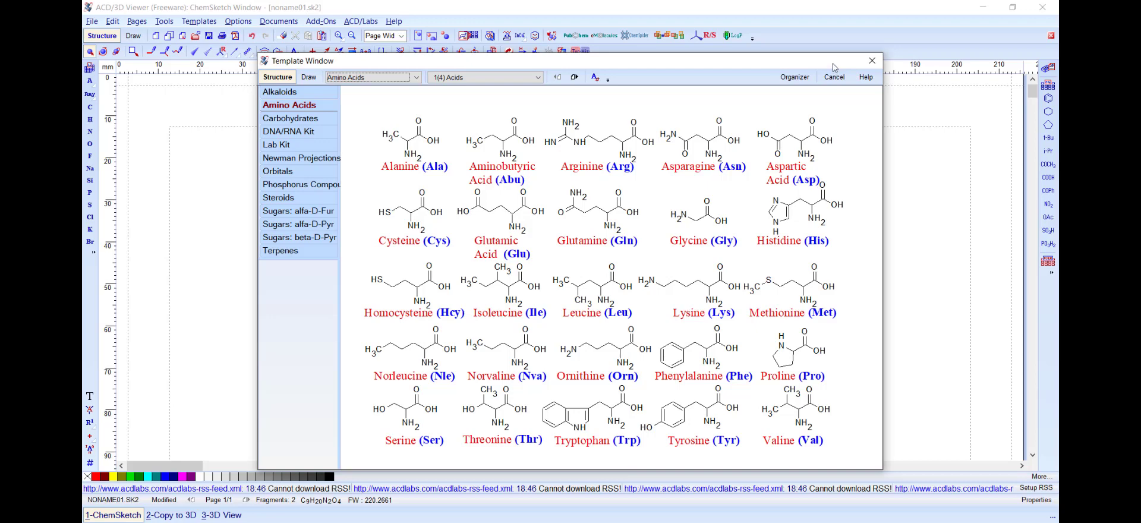
pyautogui.click(872, 61)
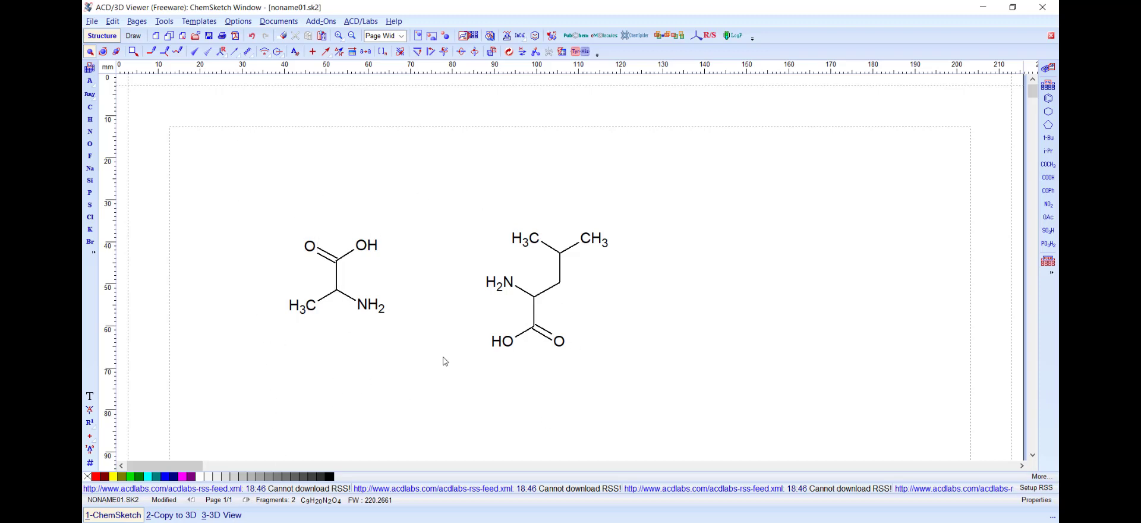
# Insert a blank second page into the document and switch back and forth between Page 1 and Page 2
pyautogui.click(137, 21)
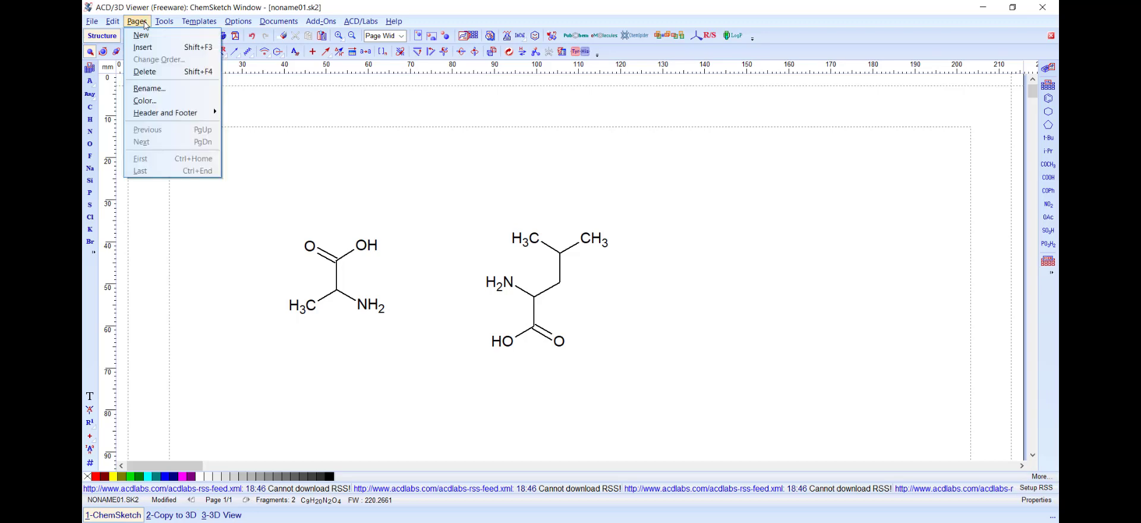
pyautogui.click(148, 43)
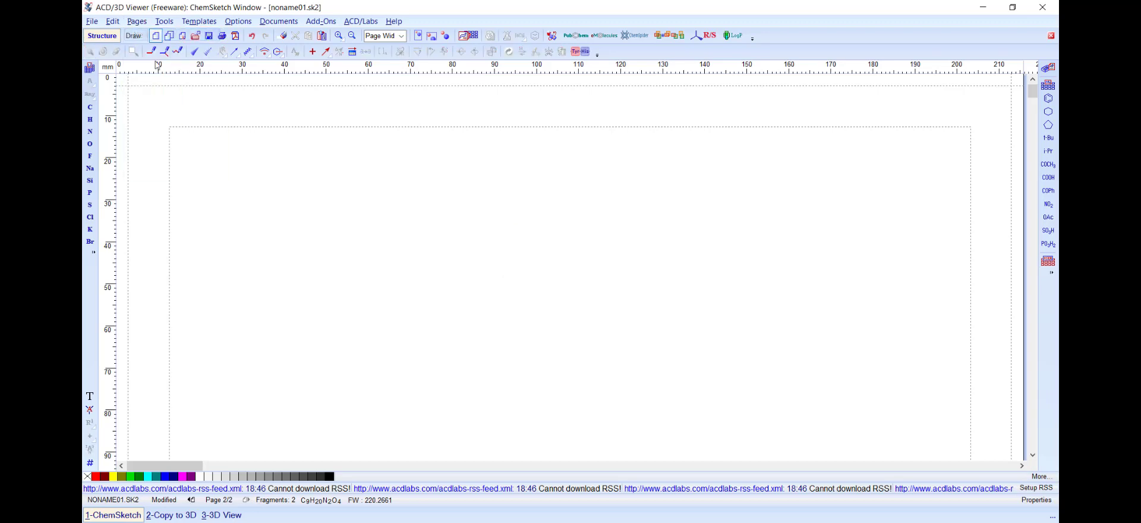
pyautogui.click(190, 500)
pyautogui.click(247, 501)
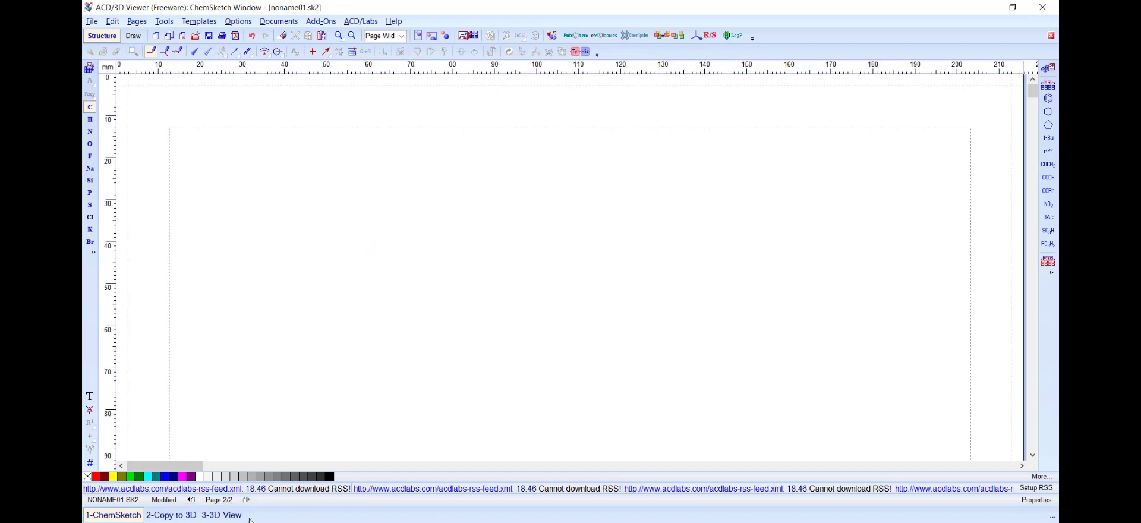
pyautogui.click(233, 502)
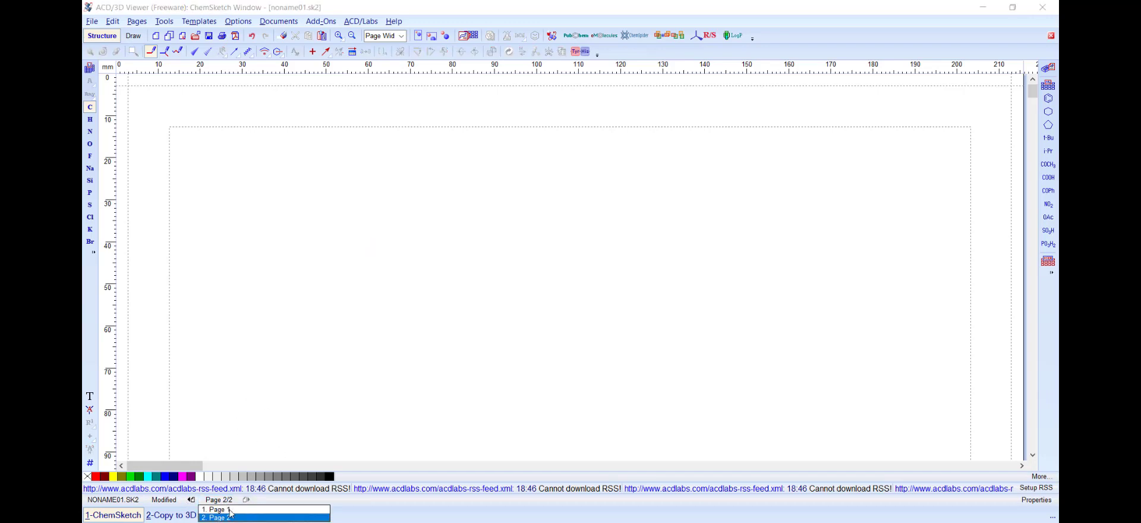
pyautogui.click(232, 509)
pyautogui.click(247, 500)
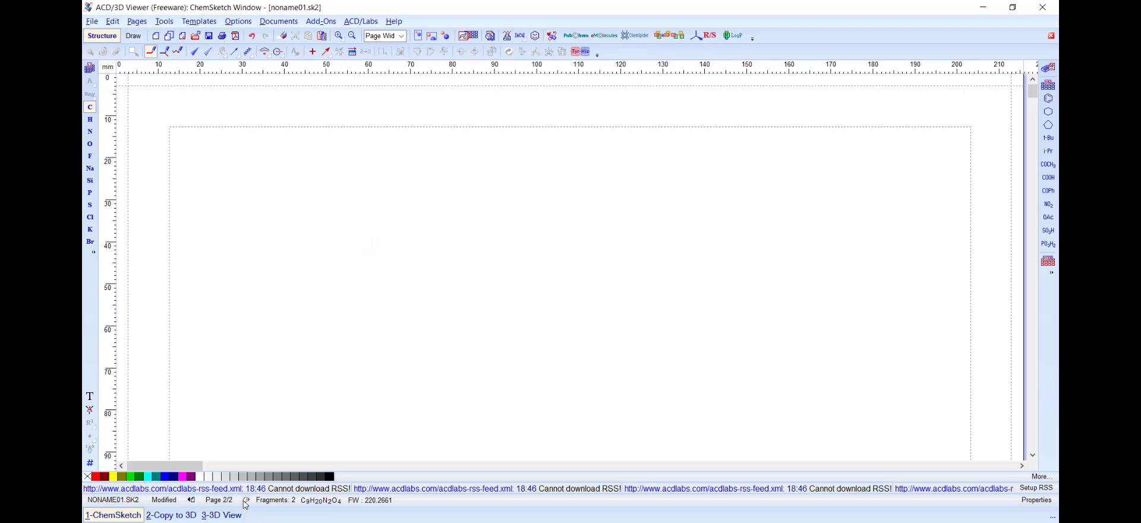